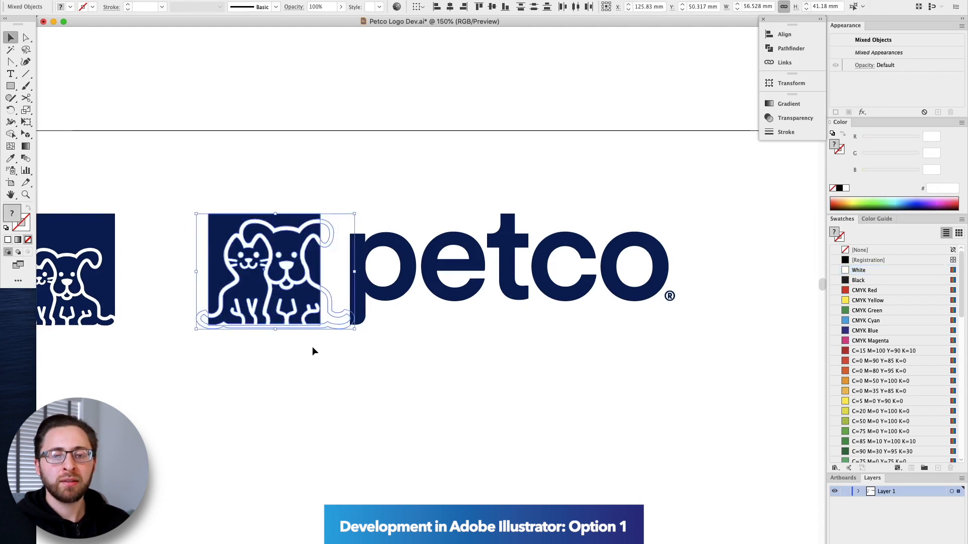
Overlay the cat-and-dog illustration on the navy square beside the petco wordmark, letting the tails extend past the square's edges
left_click_drag(484, 252, 289, 252)
left_click(170, 264)
scroll(170, 264, "up", 5)
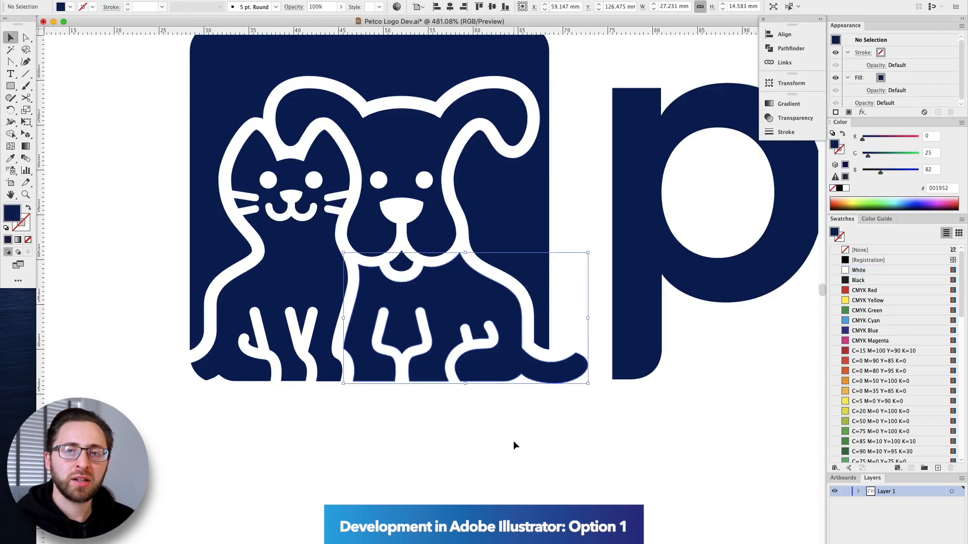
left_click(283, 283)
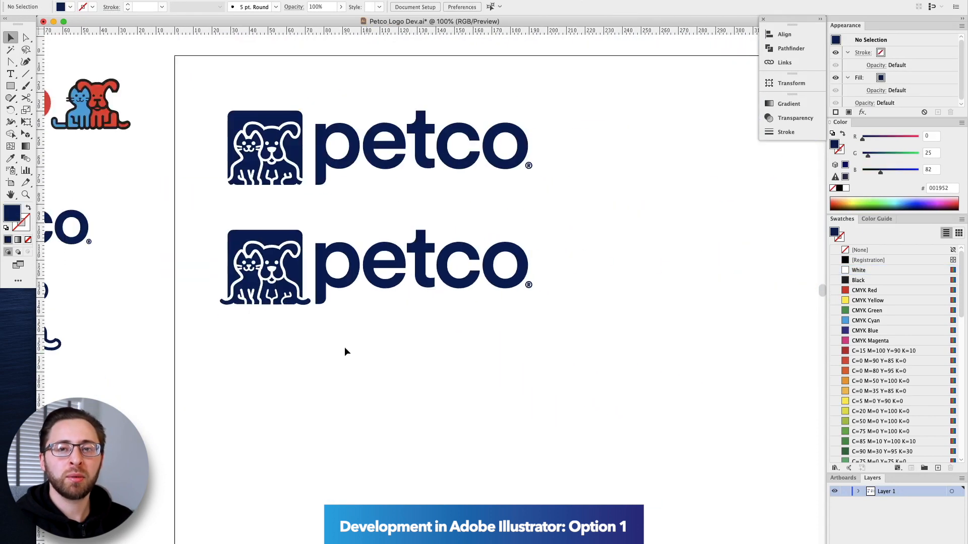
scroll(289, 352, "up", 4)
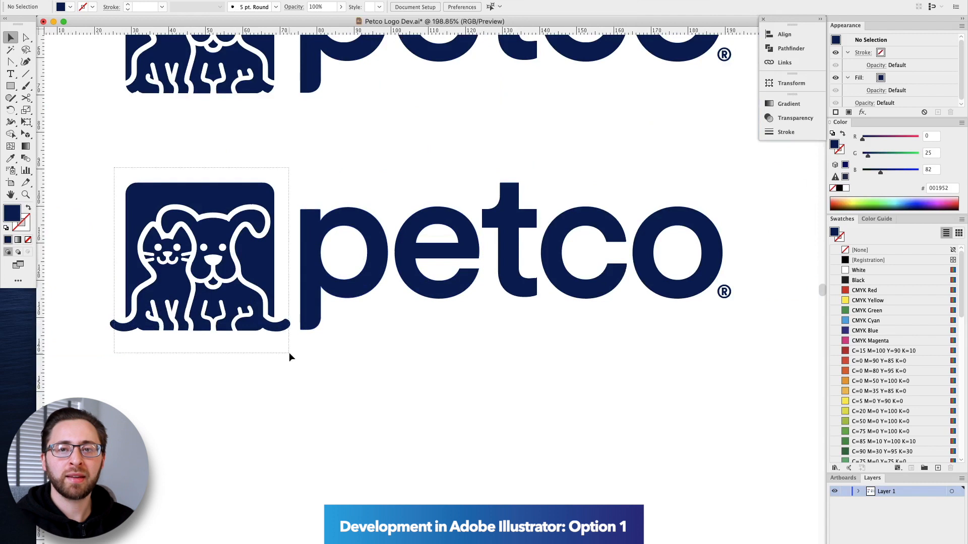
key("super+1")
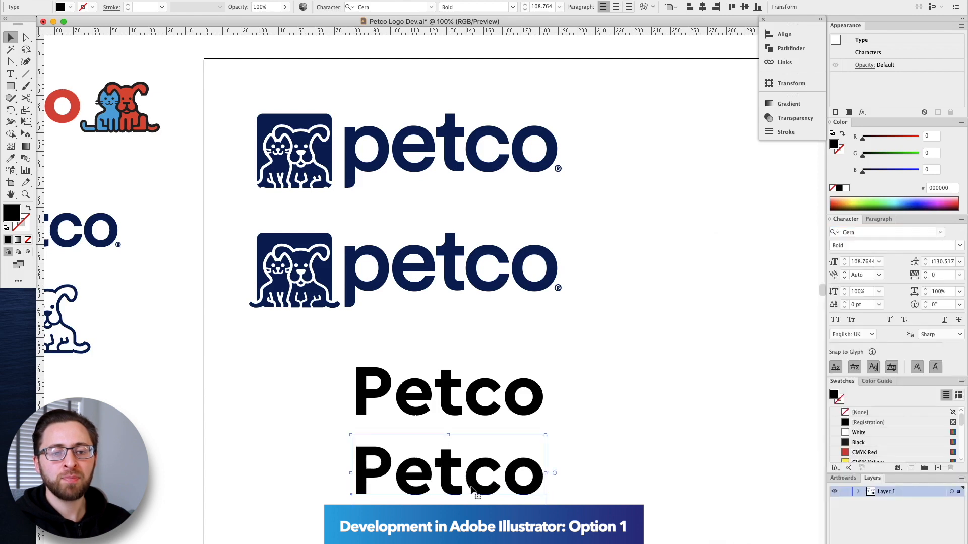
Delete the duplicate Petco text and tighten the remaining one to -40 tracking with -20 kerning after the P
key("Delete")
double_click(389, 399)
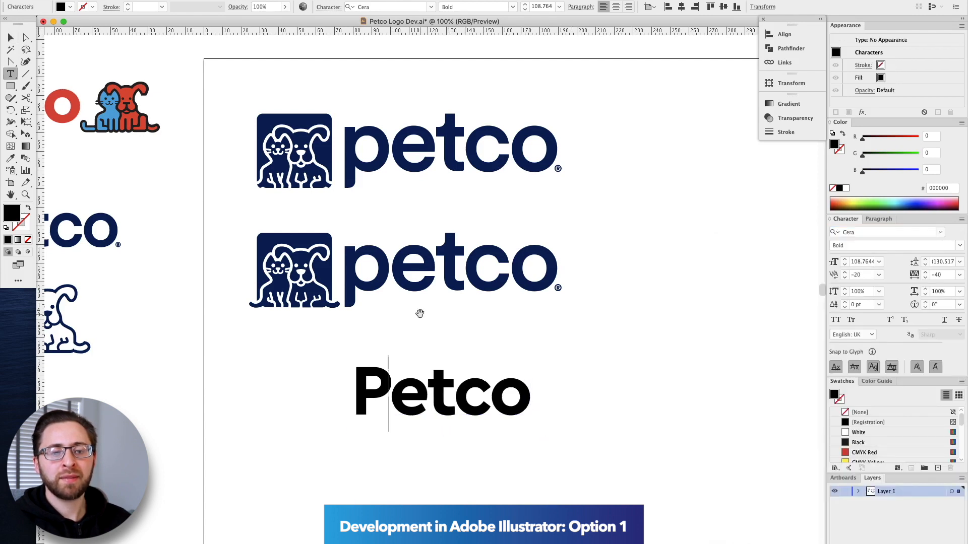
key("Escape")
Replace the lowercase petco wordmark of the lower square logo with the Petco text, coloured navy 001952
left_click_drag(428, 398, 415, 292)
scroll(302, 258, "up", 5)
left_click(466, 343)
left_click(468, 262)
key("Delete")
left_click(450, 343)
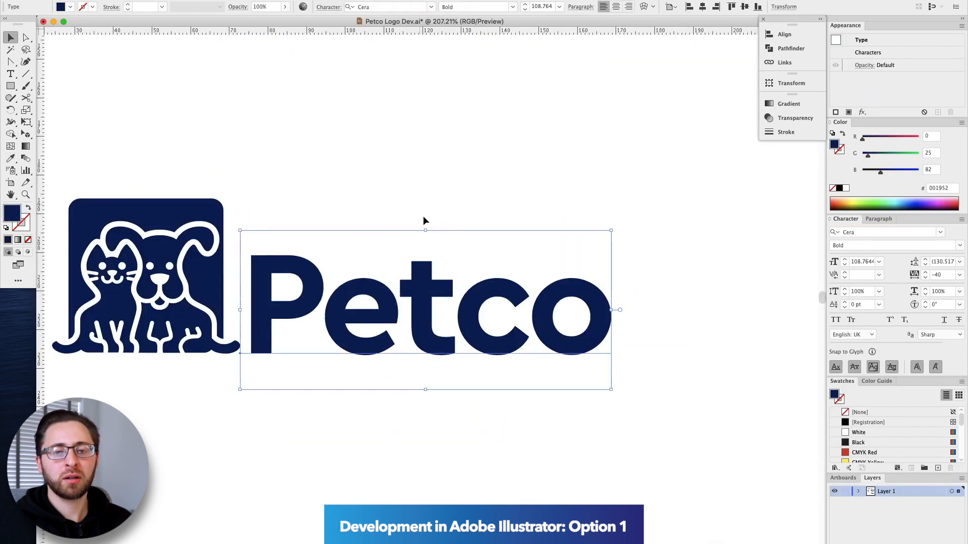
Enlarge the Petco text to match the height of the square icon and reposition it beside the icon
left_click_drag(425, 230, 426, 162)
left_click_drag(428, 389, 427, 408)
left_click_drag(427, 162, 426, 159)
left_click_drag(321, 259, 438, 257)
left_click(439, 156)
Duplicate the square-icon Petco logo below itself and delete the copy's square icon
scroll(466, 445, "down", 2)
left_click_drag(286, 213, 353, 327)
left_click_drag(237, 319, 238, 538)
scroll(431, 303, "down", 3)
left_click(431, 292)
key("Delete")
Place the outline cat-and-dog illustration beside the duplicated Petco text and scale it to the text's height
scroll(374, 389, "down", 3)
left_click_drag(174, 207, 351, 387)
scroll(350, 391, "up", 3)
left_click_drag(362, 364, 481, 402)
scroll(425, 389, "up", 4)
left_click_drag(461, 460, 454, 464)
left_click_drag(367, 155, 367, 110)
left_click(509, 156)
scroll(596, 448, "down", 5)
left_click_drag(355, 328, 332, 312)
Tighten the letter kerning in the Petco text next to the outline cat-and-dog icon
double_click(398, 322)
scroll(381, 311, "right", 1)
left_click(381, 310)
key("alt+Left")
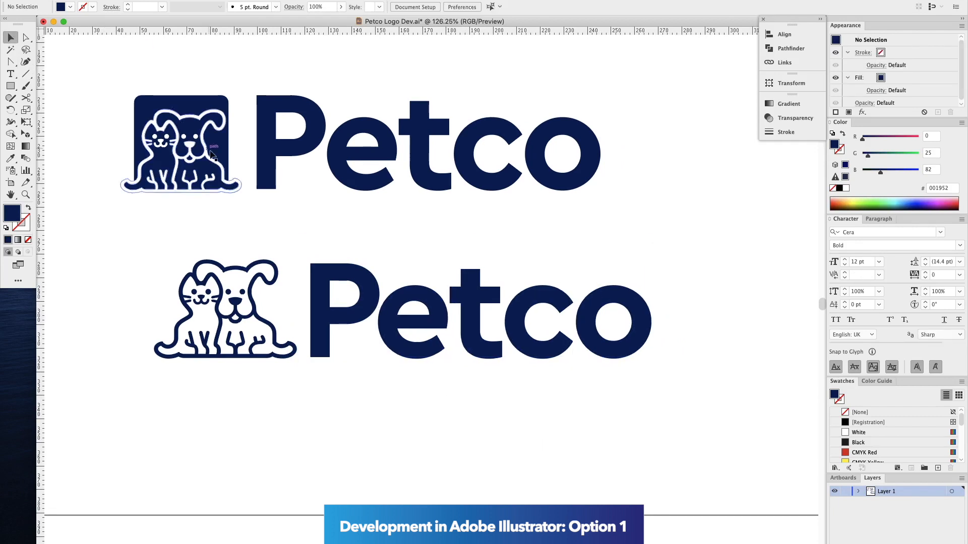
Duplicate the outline-icon Petco logo directly below itself
scroll(405, 433, "down", 5)
scroll(433, 434, "up", 4)
left_click_drag(363, 202, 363, 322)
Filter the fonts to Sans Serif for the copied Petco text and browse the families, expanding Azo Sans
left_click(419, 318)
left_click(941, 233)
left_click(749, 265)
left_click(766, 298)
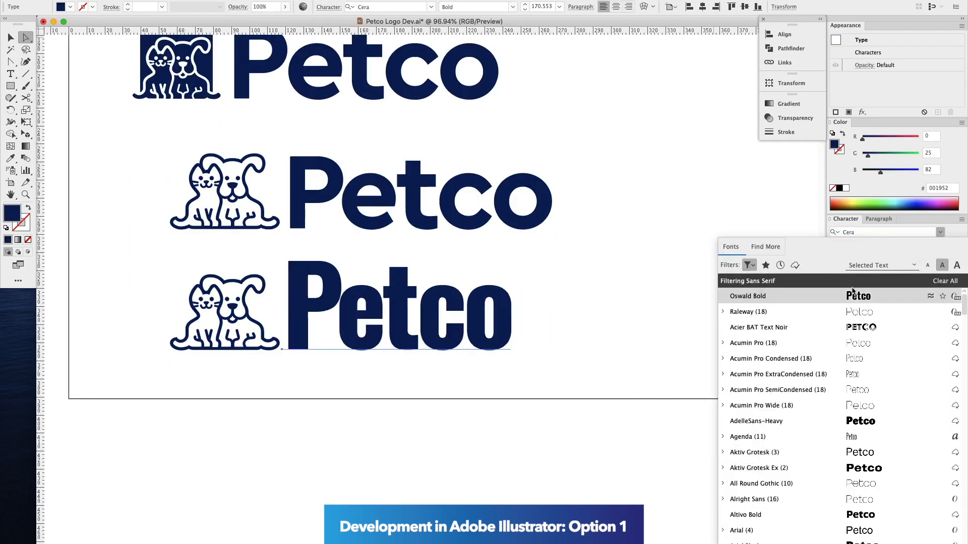
scroll(807, 353, "down", 10)
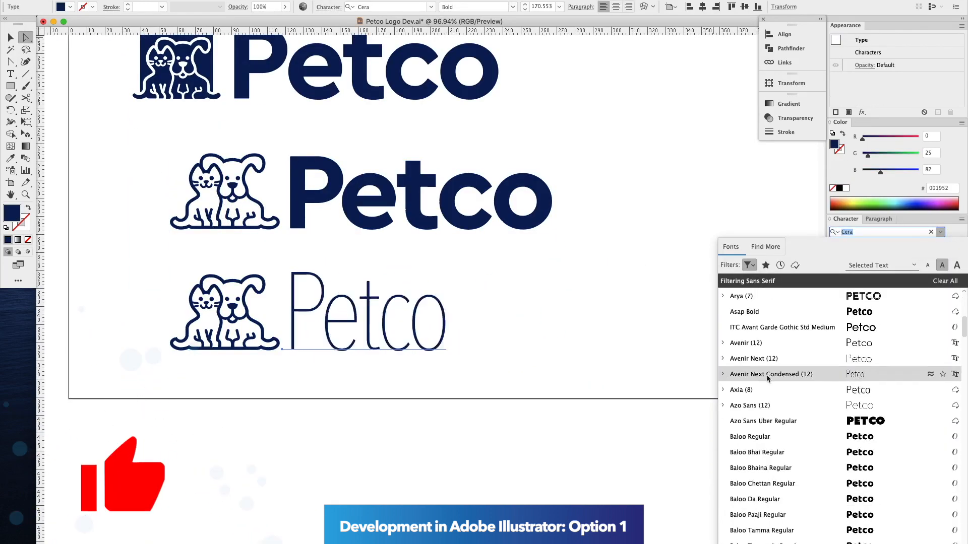
left_click(722, 405)
scroll(756, 411, "down", 10)
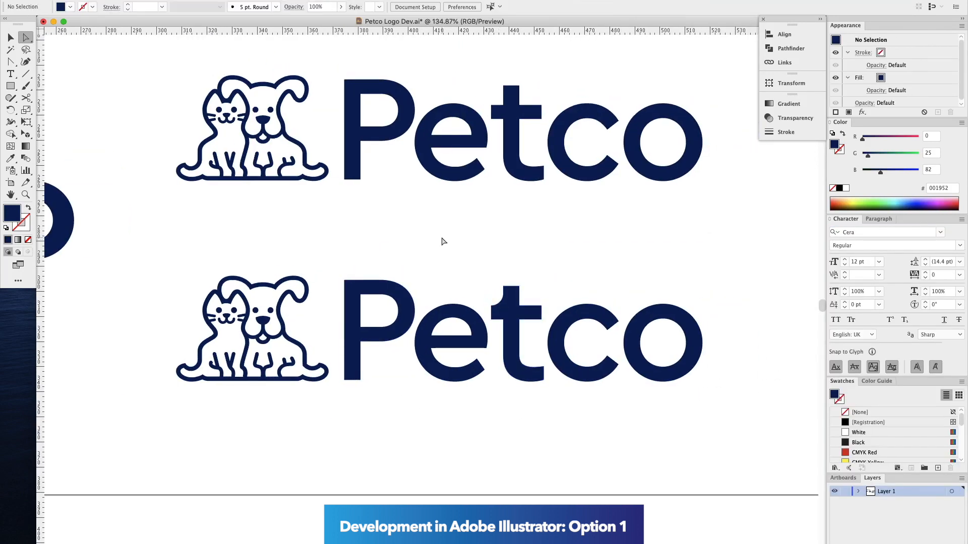
Refine the inner corner where the stem meets the crossbar on the lower Petco wordmark's t
left_click_drag(426, 254, 442, 287)
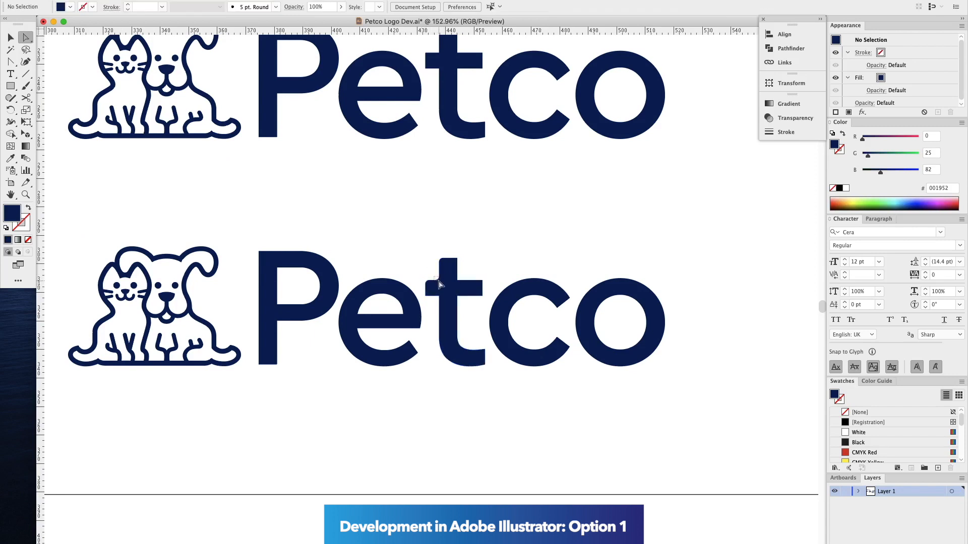
left_click(433, 267)
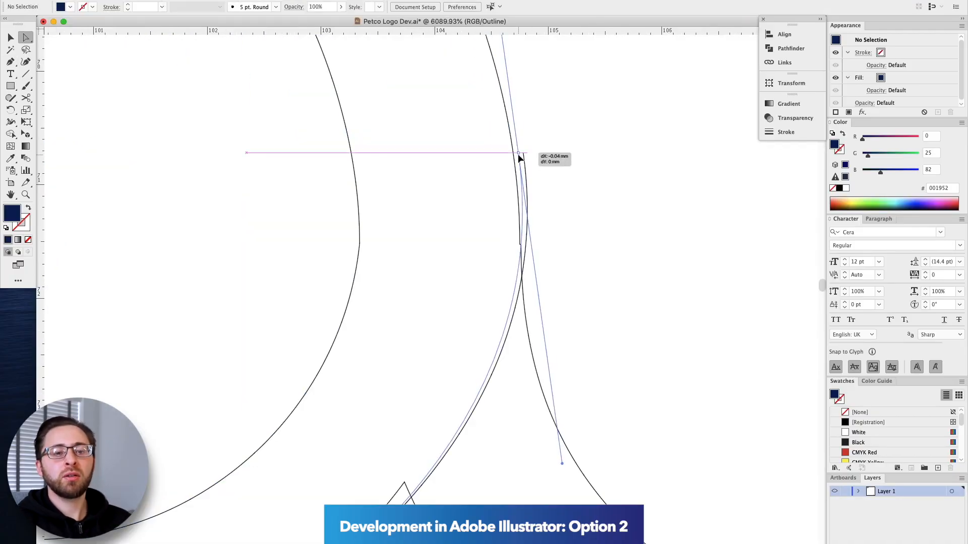
Reposition the anchor points where the dog's cheek and neck outlines meet, working in outline view
scroll(563, 413, "down", 5)
scroll(563, 414, "left", 3)
left_click_drag(316, 489, 459, 372)
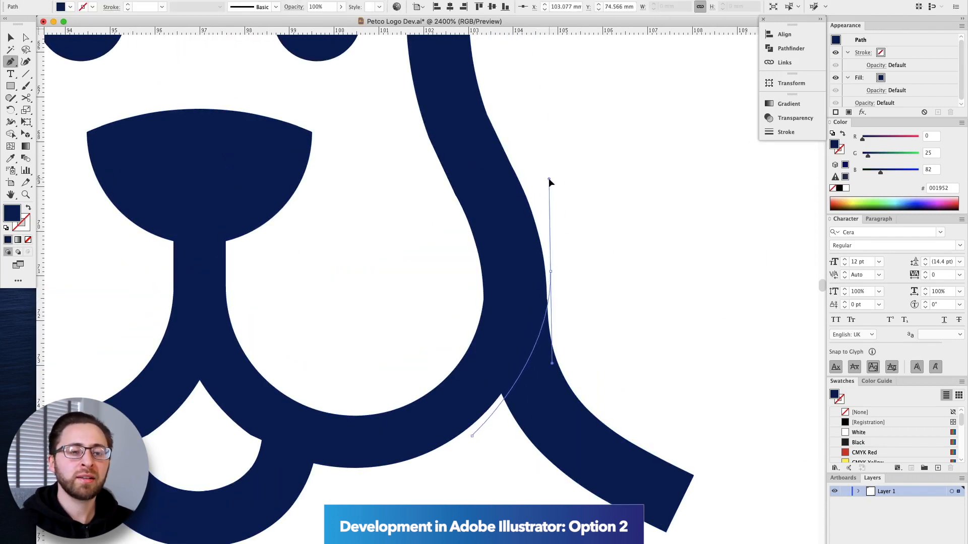
Align the anchor points of the pen-drawn patch with the outer edge of the dog's cheek in outline view
key("super+y")
scroll(550, 276, "up", 5)
left_click_drag(464, 139, 455, 156)
left_click_drag(296, 471, 355, 400)
scroll(368, 399, "up", 10)
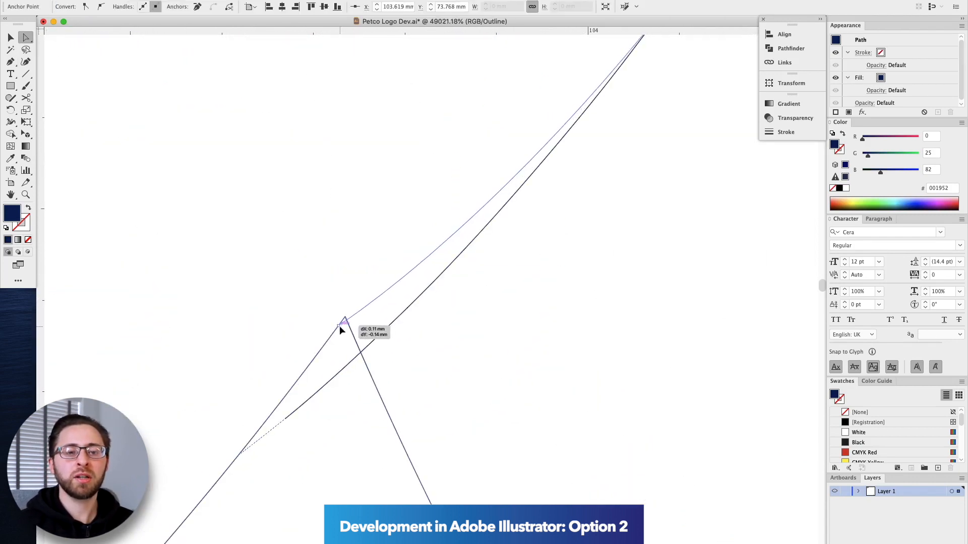
scroll(492, 371, "up", 5)
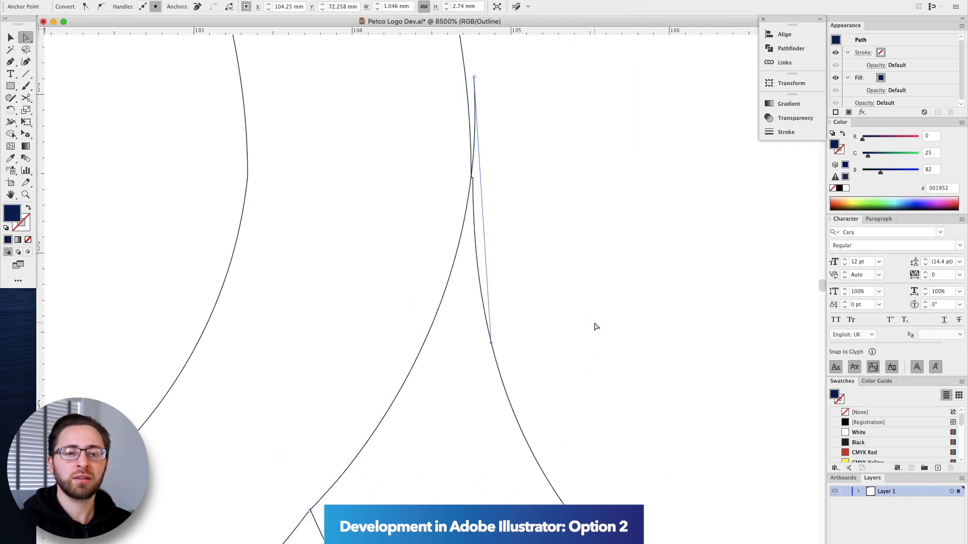
key("super+y")
scroll(595, 327, "down", 10)
scroll(453, 181, "up", 12)
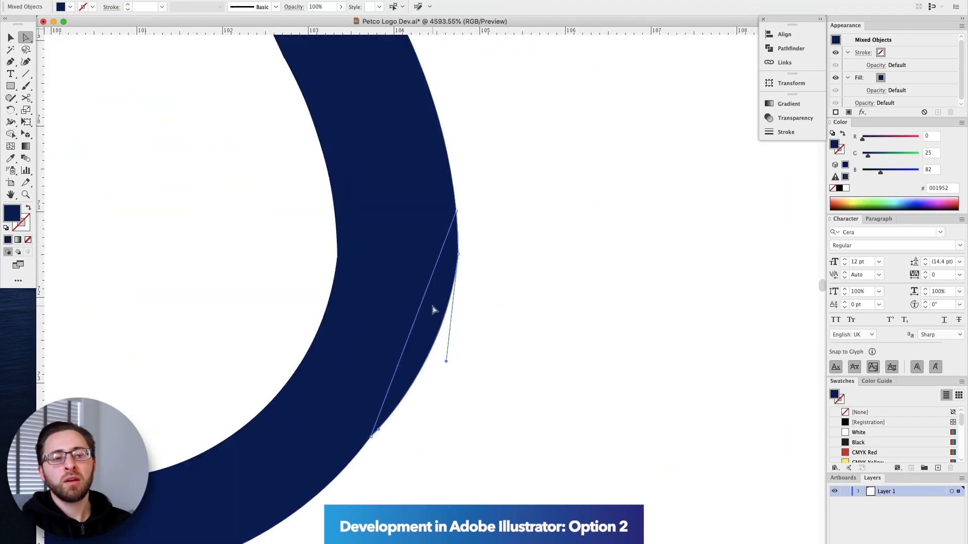
scroll(452, 242, "down", 6)
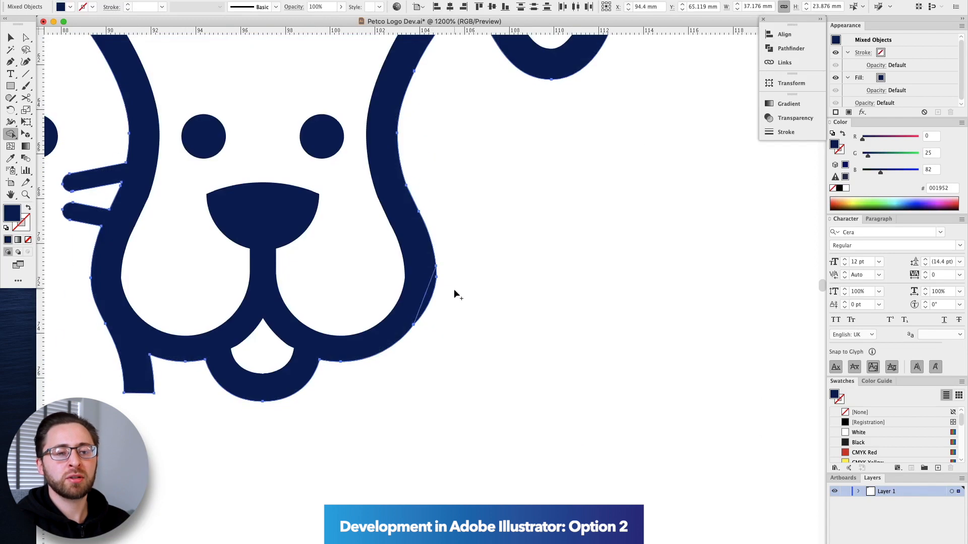
Merge the cheek patch and the pets' head outline into one compound path using Pathfinder
key("super+8")
key("shift+super+F9")
scroll(425, 277, "up", 6)
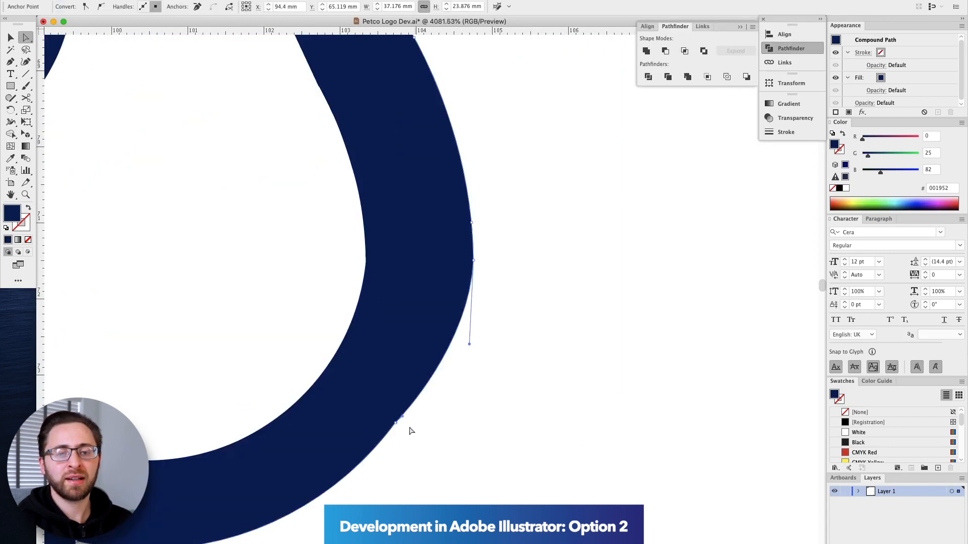
scroll(576, 336, "down", 6)
scroll(514, 335, "up", 5)
Smooth the outer curve of the dog's cheek with the Smooth tool
left_click(10, 134)
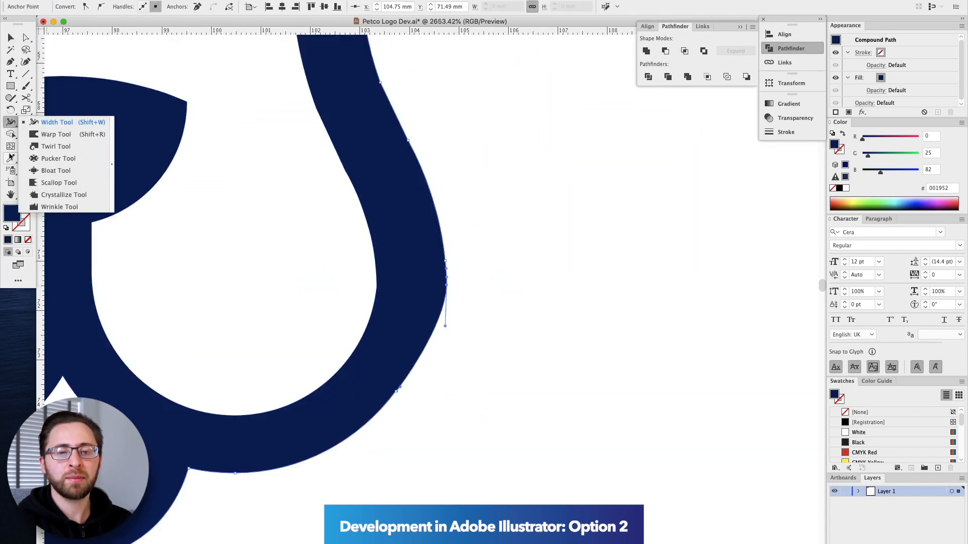
left_click(10, 110)
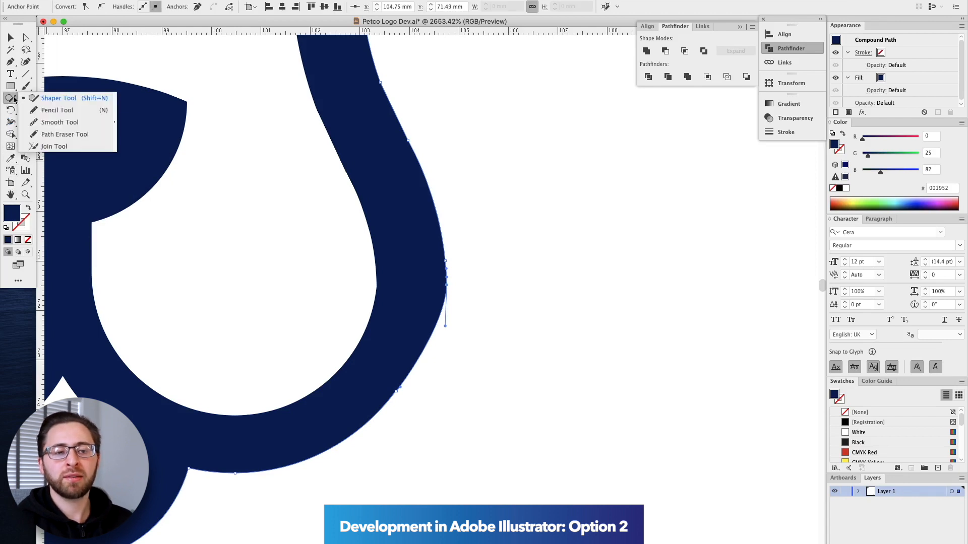
left_click(59, 122)
key("shift+super+a")
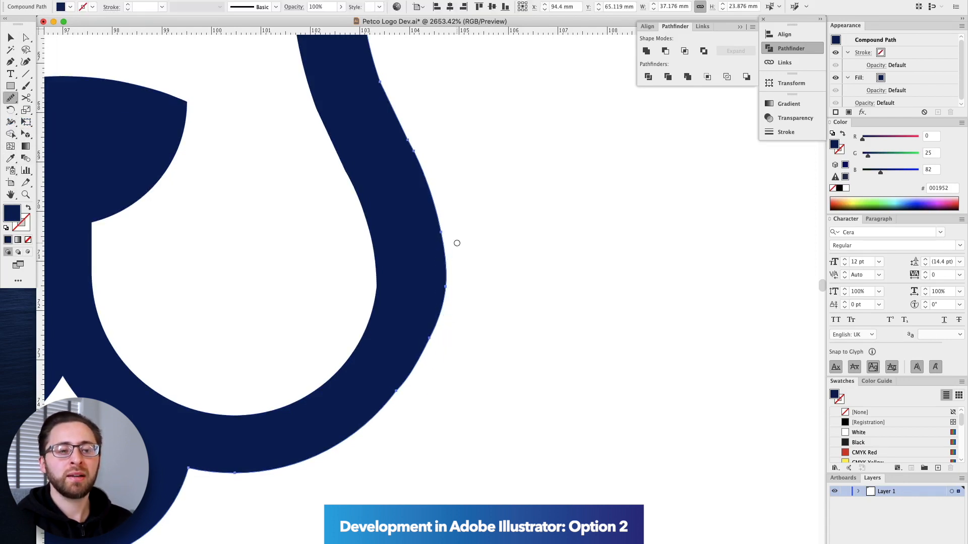
key("v")
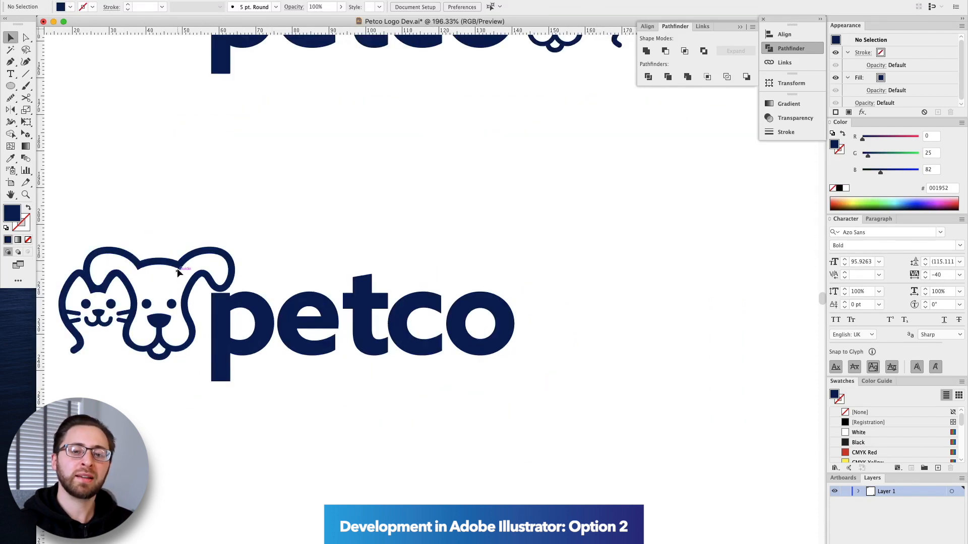
Place the mirrored cat-and-dog heads after the o of the petco wordmark and save the document
left_click(177, 269)
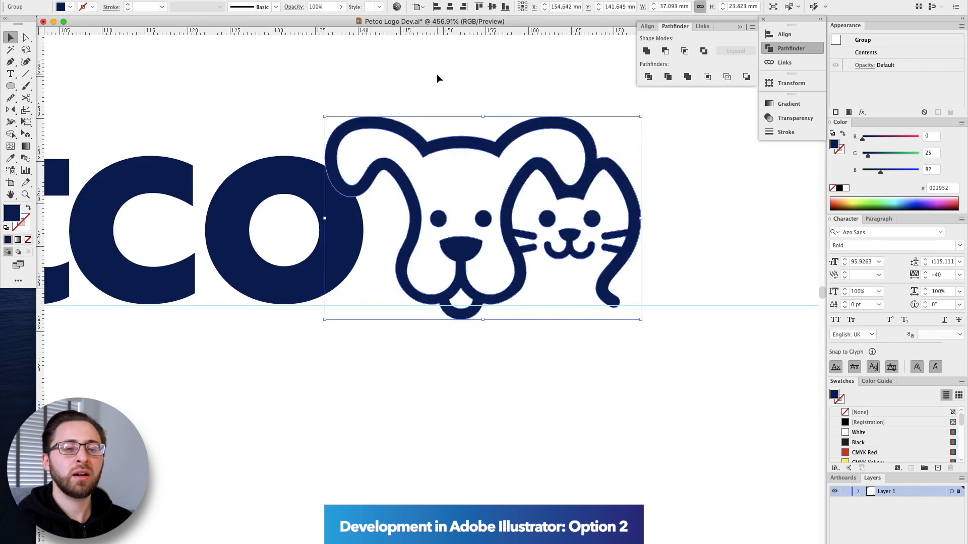
key("super+s")
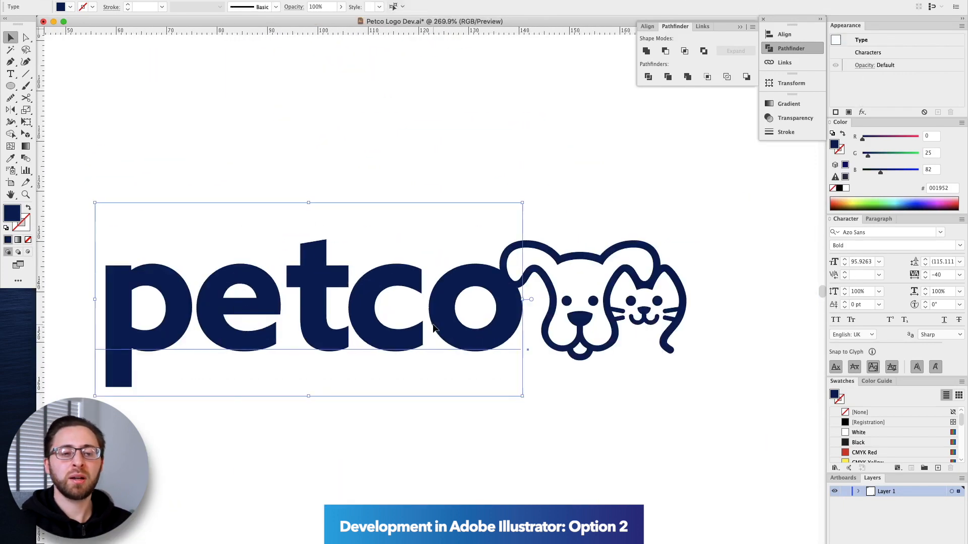
double_click(194, 297)
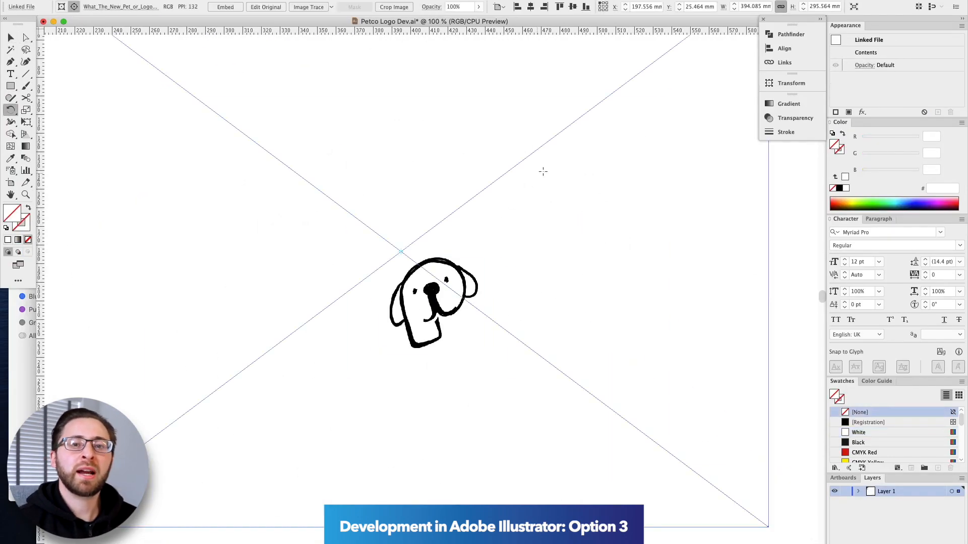
Rotate the dog-head sketch upright and set its opacity to 30%
left_click(439, 311)
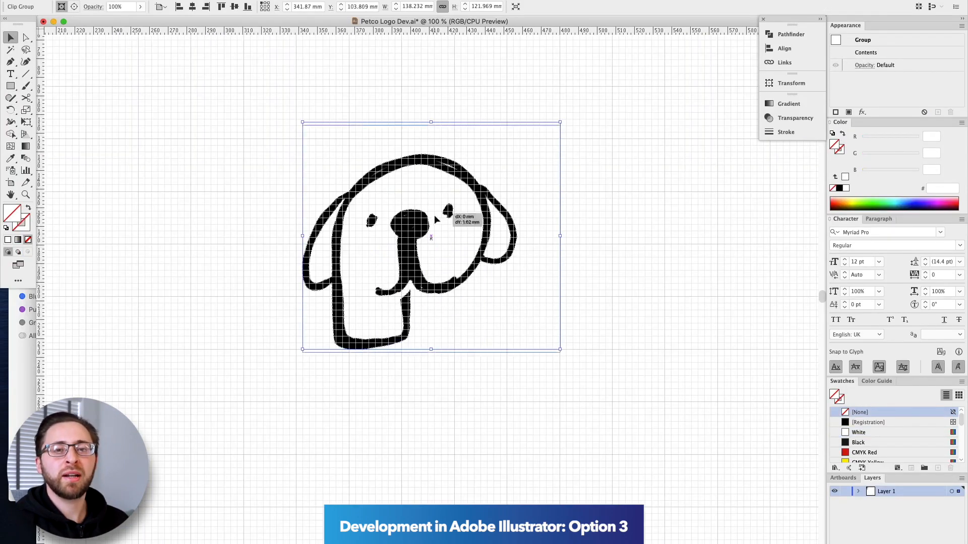
key("r")
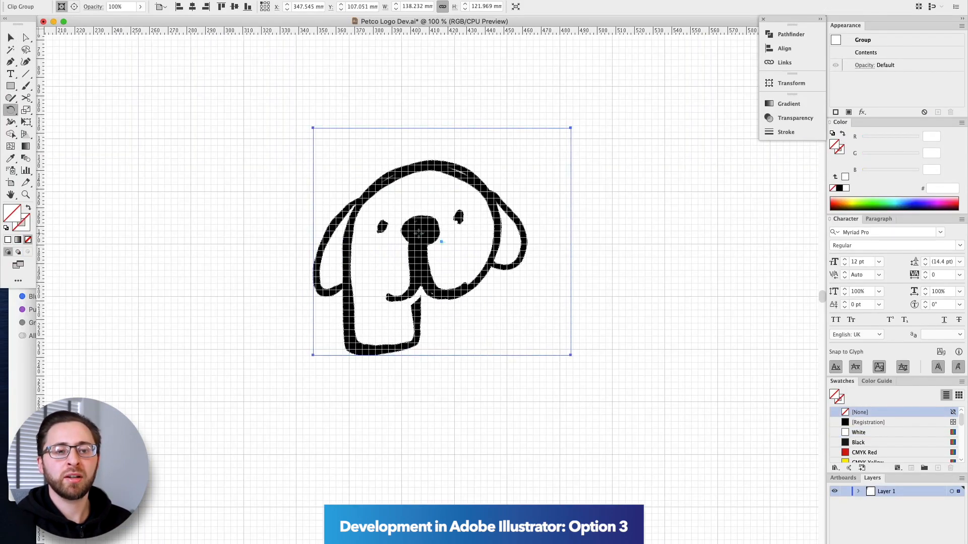
left_click_drag(582, 142, 583, 143)
left_click(121, 7)
type("30")
key("Return")
Draw a rectangle with a 20 pt black stroke over the sketch's neck, starting inside the head circle
left_click_drag(10, 85, 46, 93)
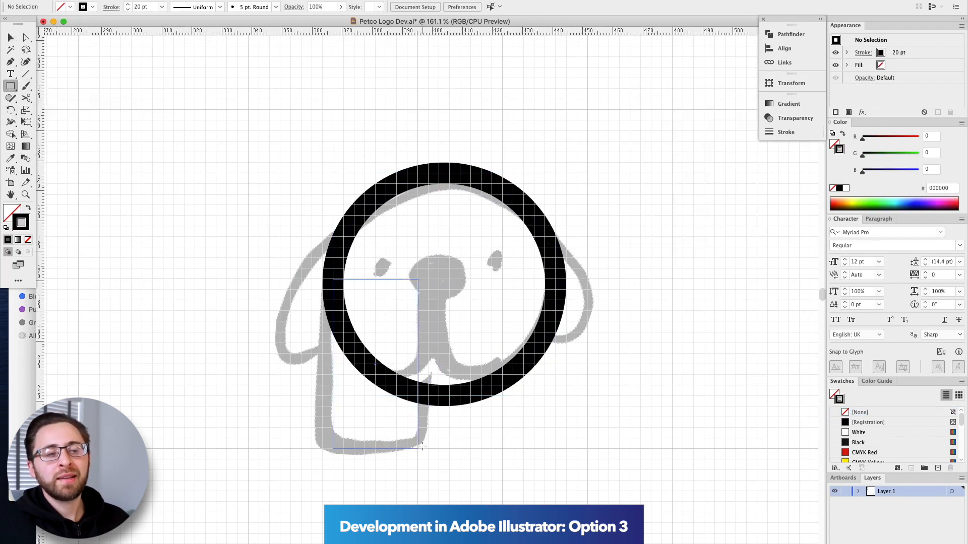
left_click_drag(422, 447, 422, 447)
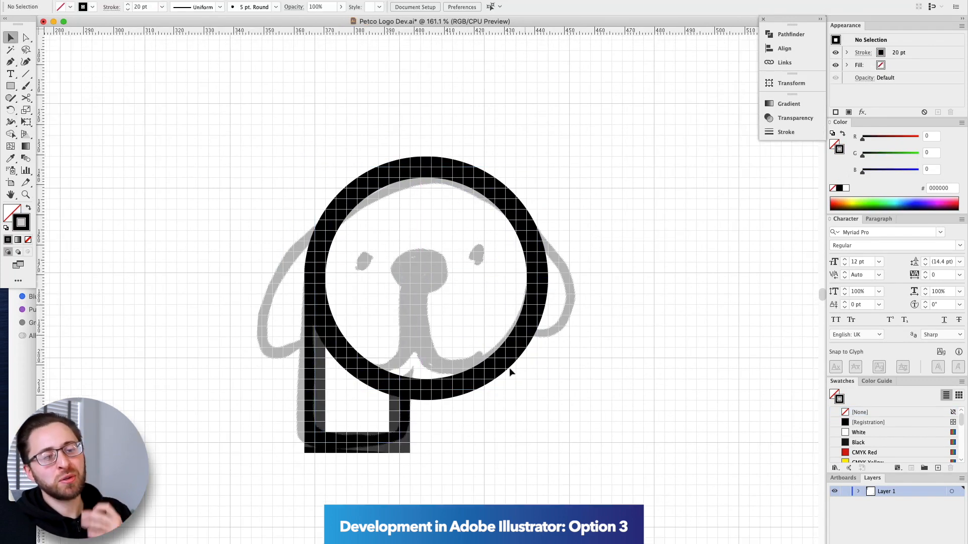
key("ctrl+a")
key("ctrl+y")
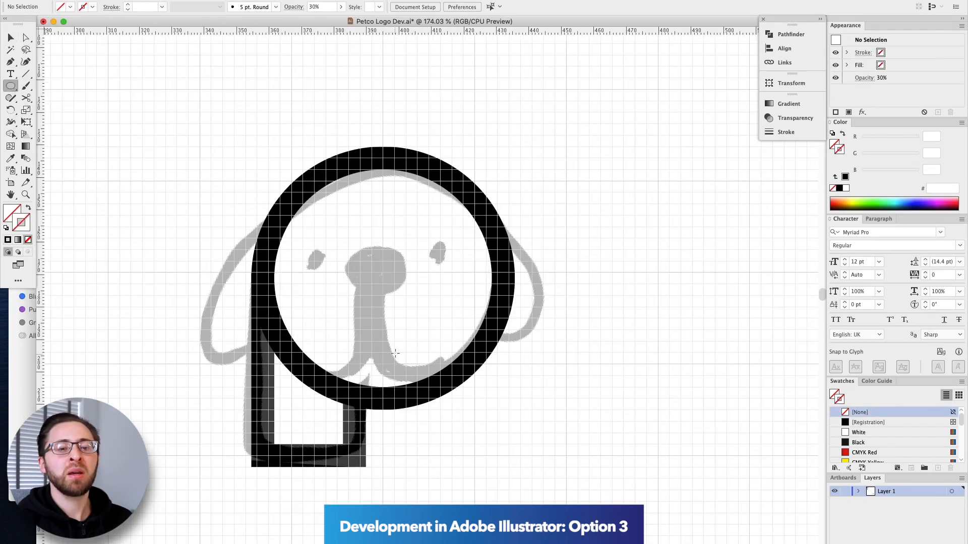
key("super+z")
key("super+z")
key("super+z")
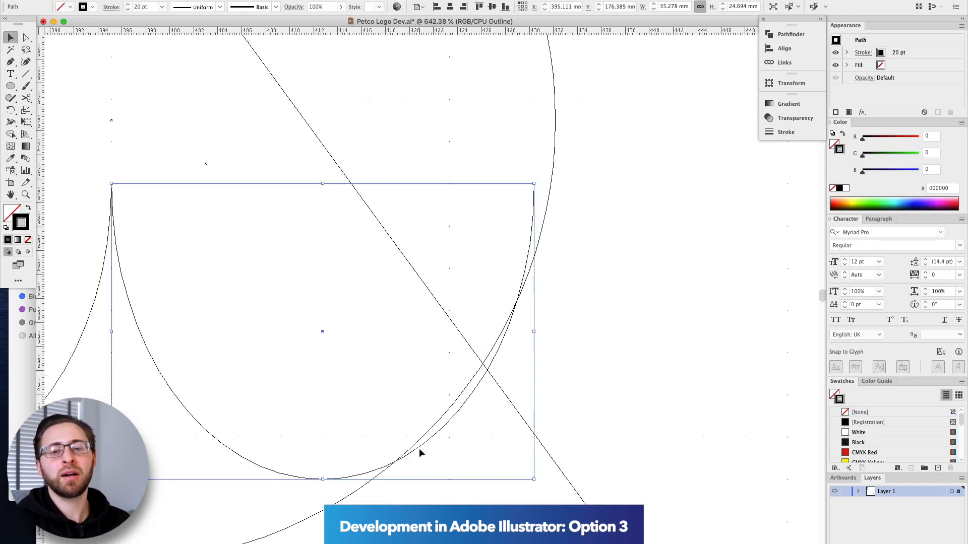
Scale the right muzzle curve down slightly to fit the head circle and select its upper outer anchor point
left_click_drag(532, 483, 524, 476)
key("a")
left_click(526, 183)
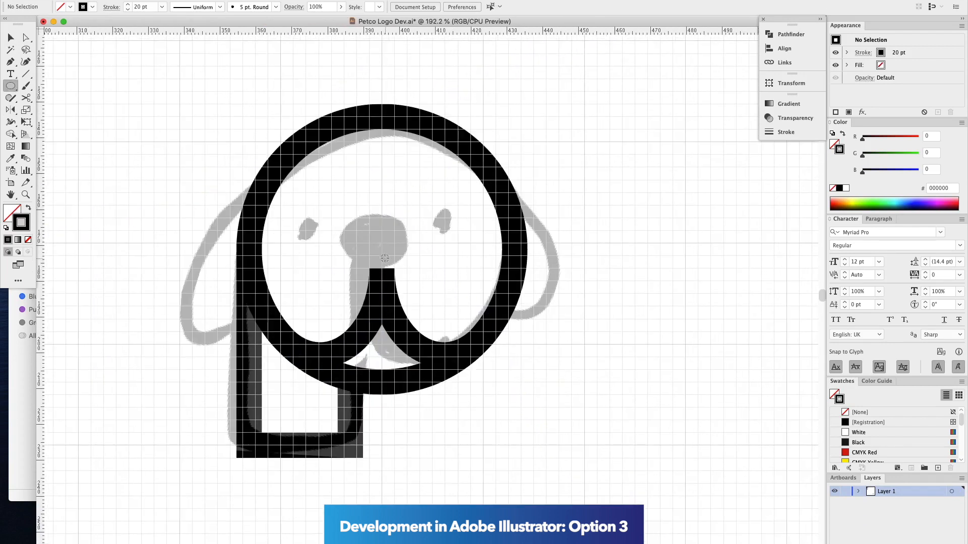
Draw a solid black circular nose about 17.3 mm across above the muzzle, flatten its top curve, and hide the grid
left_click_drag(382, 256, 413, 283)
key("shift+x")
key("v")
key("a")
left_click_drag(383, 228, 410, 222)
key("super+apostrophe")
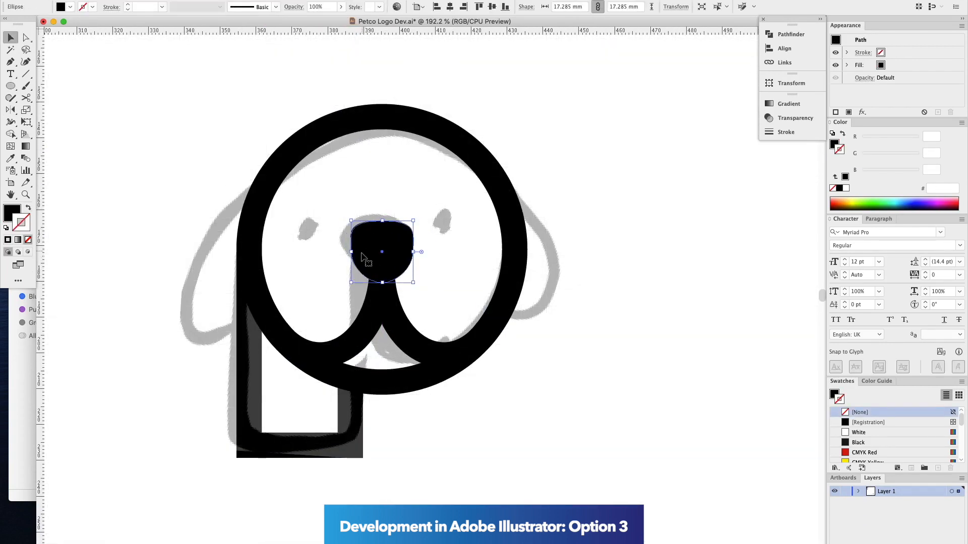
Draw an unfilled ellipse with a 20 pt black stroke for the right ear and rotate it to match the sketch's slant
left_click_drag(646, 409, 623, 369)
key("shift+x")
key("r")
left_click_drag(623, 370, 672, 326)
Position the ear ellipse over the right side of the head and remove its segment inside the face
key("v")
mouse_move(576, 195)
left_mouse_down()
mouse_move(505, 184)
mouse_move(482, 156)
left_mouse_up()
key("super+y")
key("super+y")
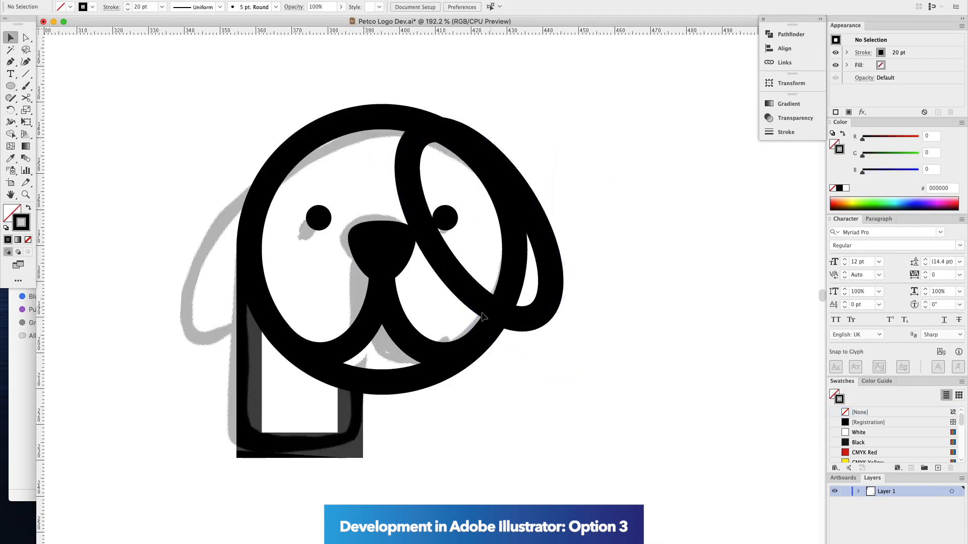
left_click(483, 317)
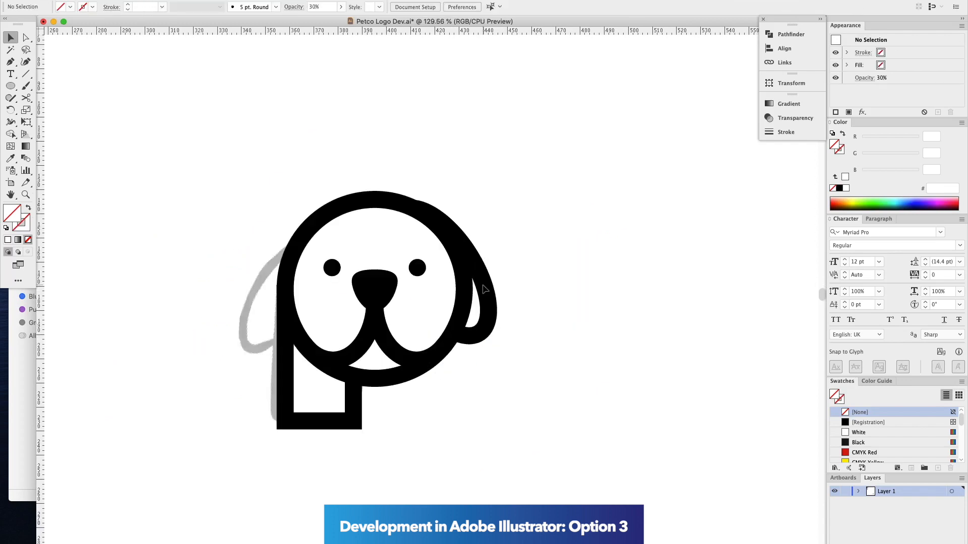
Select the right ear ellipse on the dog head and adjust its shape against the grey sketch
left_click(483, 288)
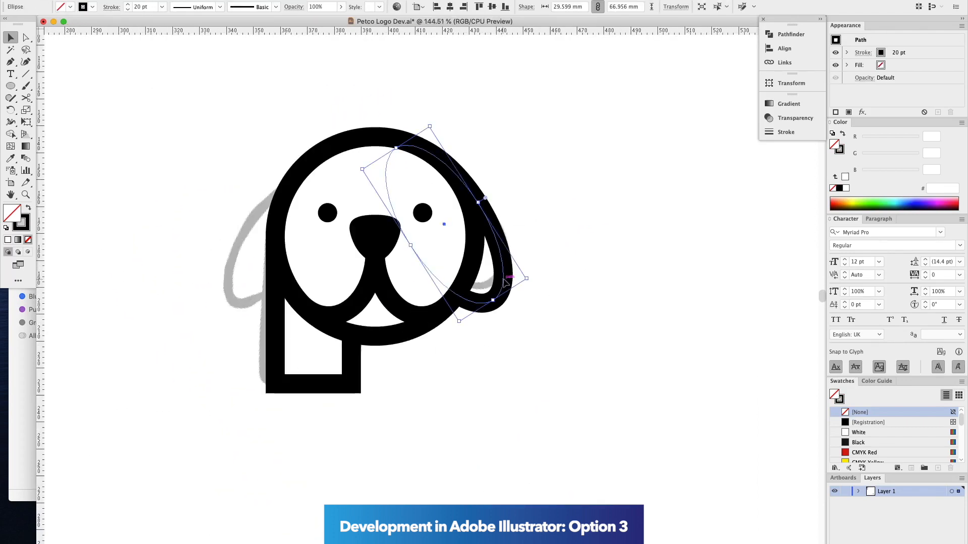
left_click_drag(349, 124, 344, 127)
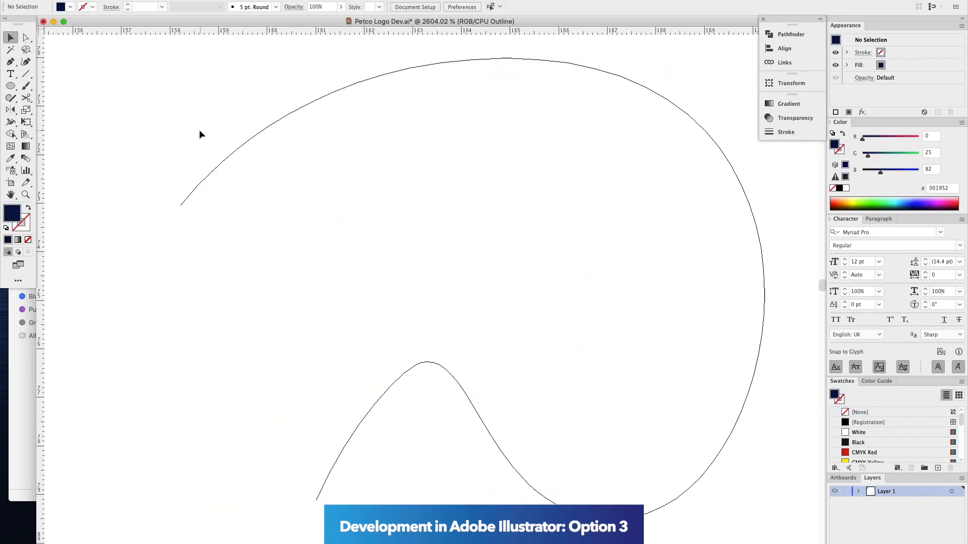
left_click(786, 132)
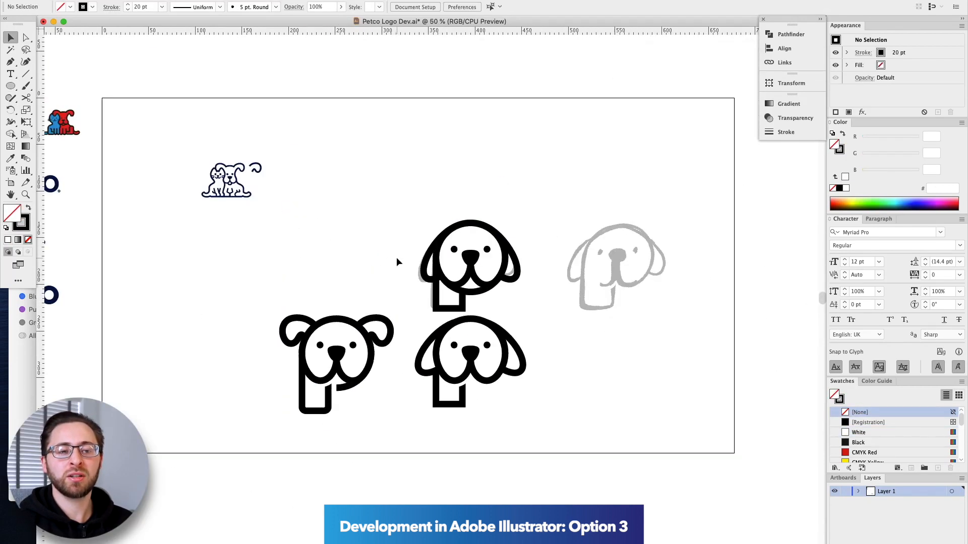
left_click(787, 133)
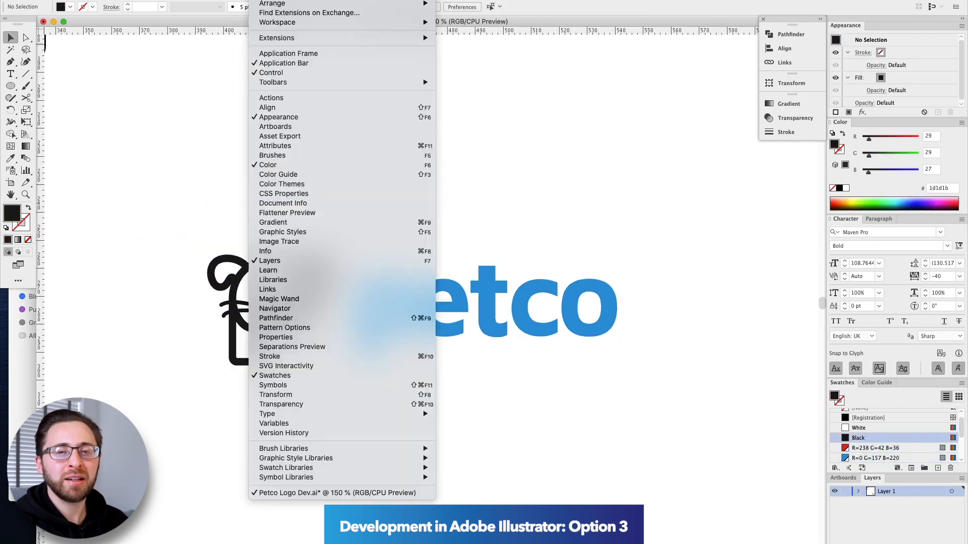
mouse_move(403, 468)
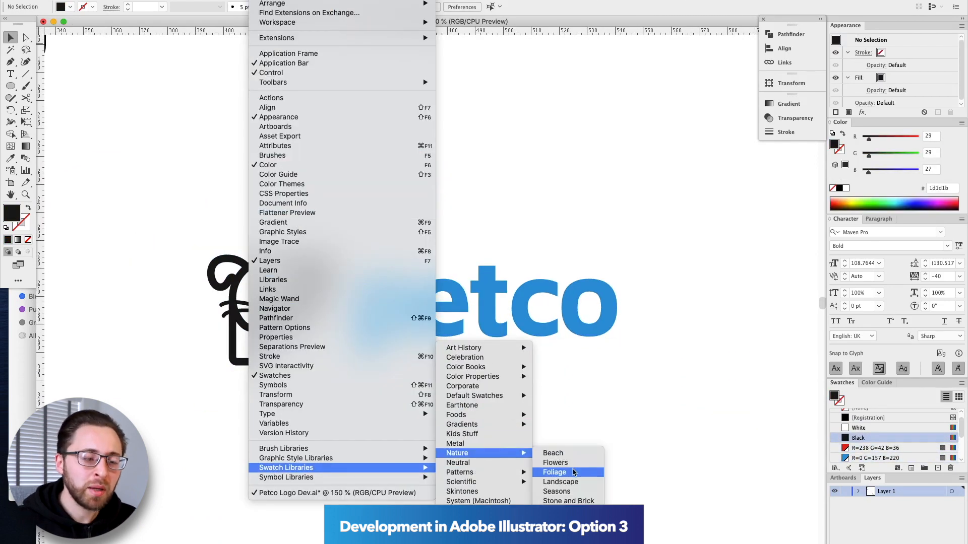
left_click(282, 184)
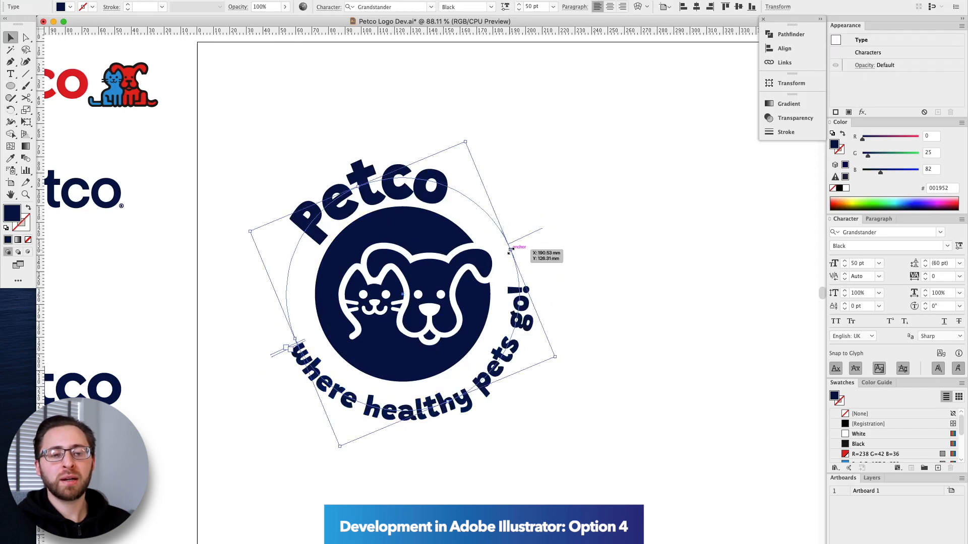
Rotate the circular tagline slightly around the cat-and-dog badge and set the curved Petco text to 150 pt
left_click_drag(511, 251, 501, 255)
left_click(580, 227)
left_click_drag(170, 113, 741, 499)
left_click(474, 373)
type("150")
key("Return")
left_click(290, 173)
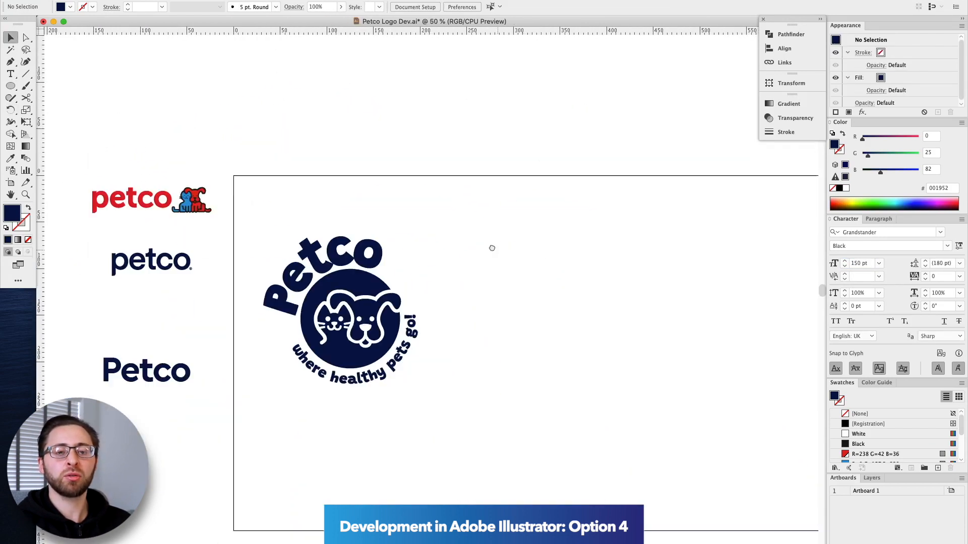
Adjust the curved Petco text above the badge and check the artwork in Outline view
left_click_drag(318, 193, 329, 189)
key("super+y")
left_click(422, 355)
key("super+y")
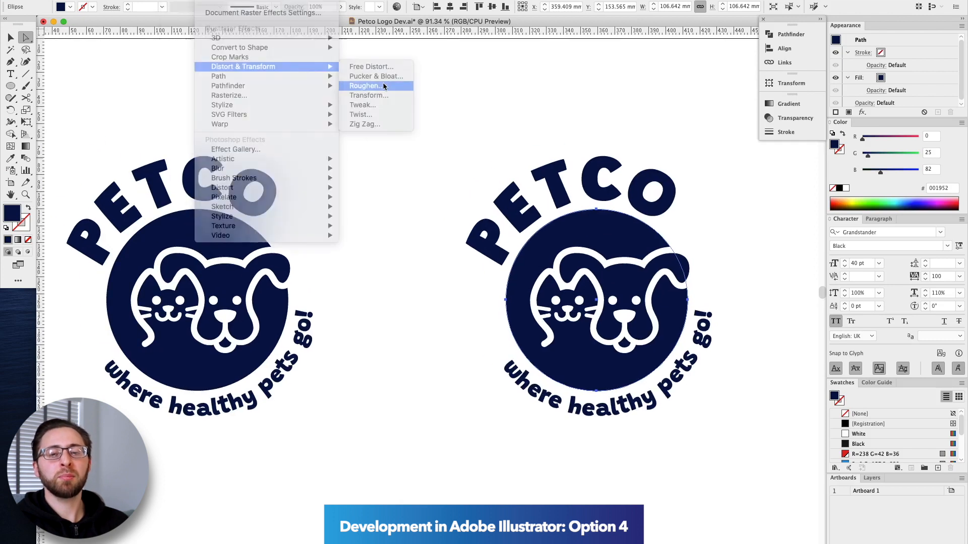
Try the Roughen effect on the second badge's cat-and-dog icon with 0.2% relative size, detail 1/in and smooth points
left_click(378, 86)
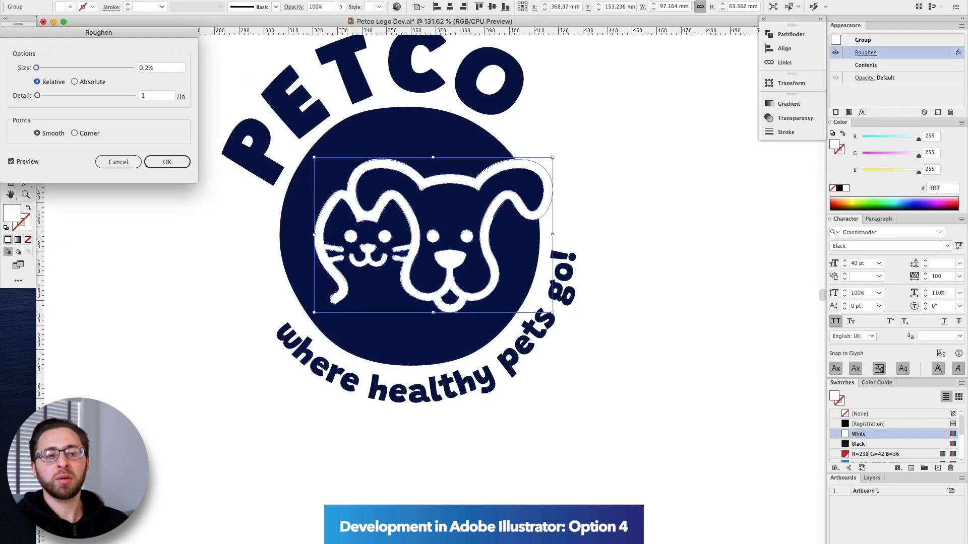
left_click(167, 162)
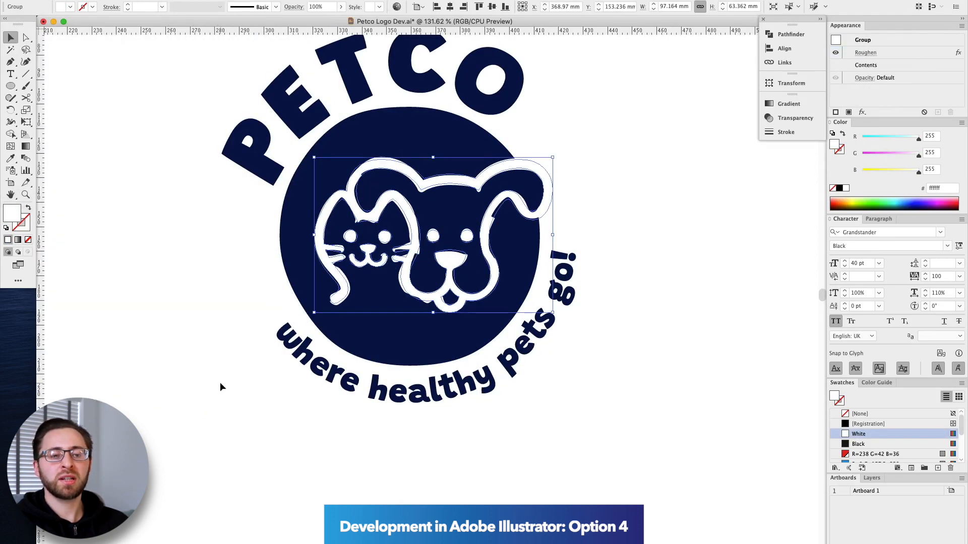
Select the cat-and-dog icon in the second badge and enlarge it slightly within the navy circle
left_click_drag(220, 389, 557, 145)
left_click(557, 145, "shift")
left_click_drag(553, 235, 565, 236)
scroll(617, 196, "down", 2)
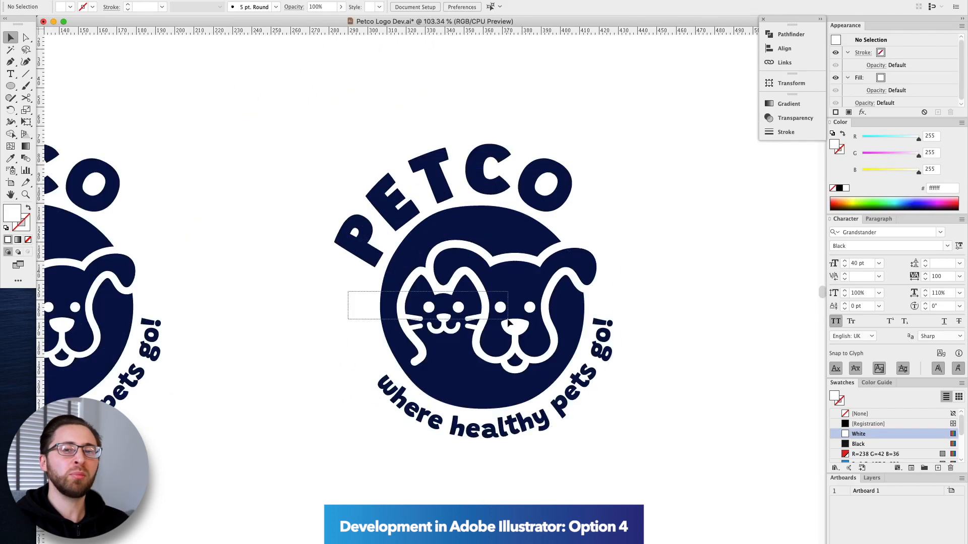
Select the second badge's artwork around the dog's ear and open its rotation angle for editing
left_click(790, 83)
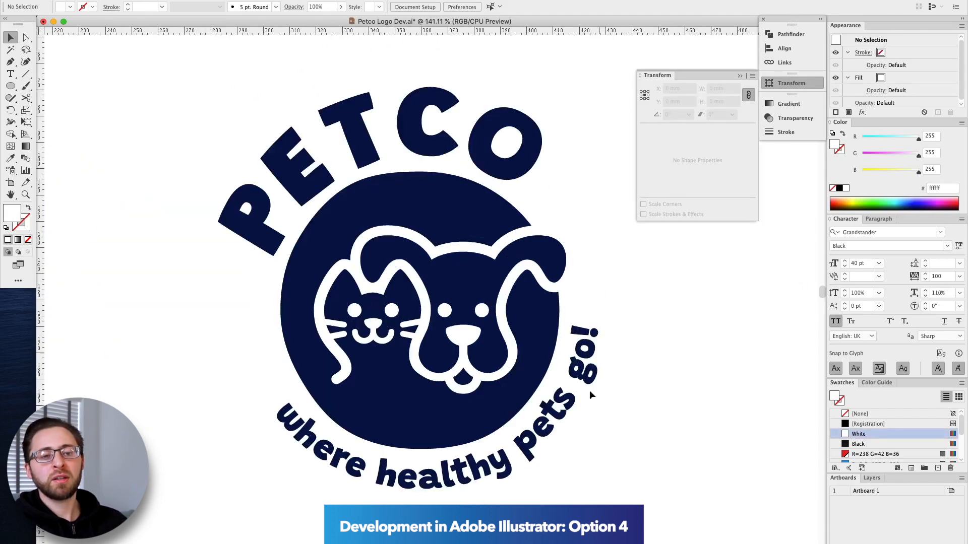
left_click(591, 395)
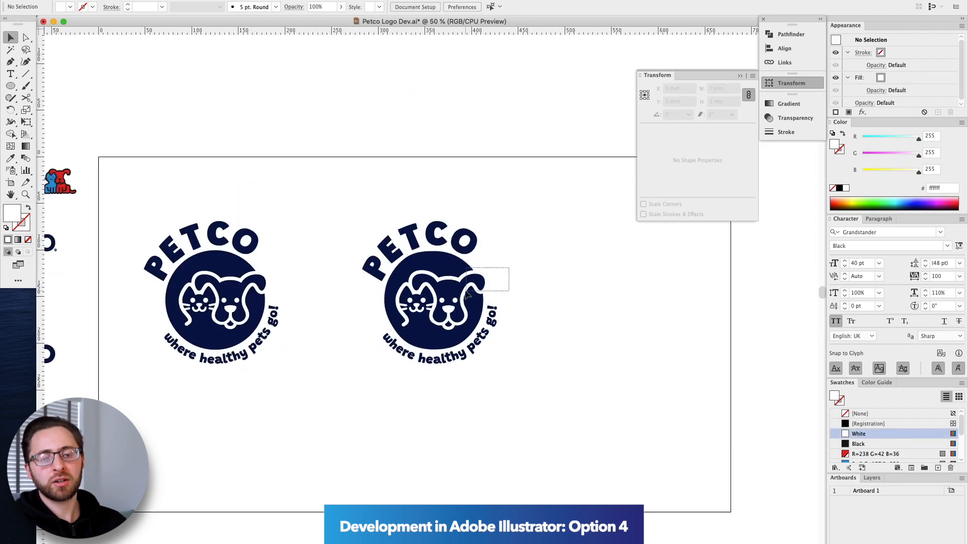
left_click_drag(510, 268, 466, 293)
left_click(676, 114)
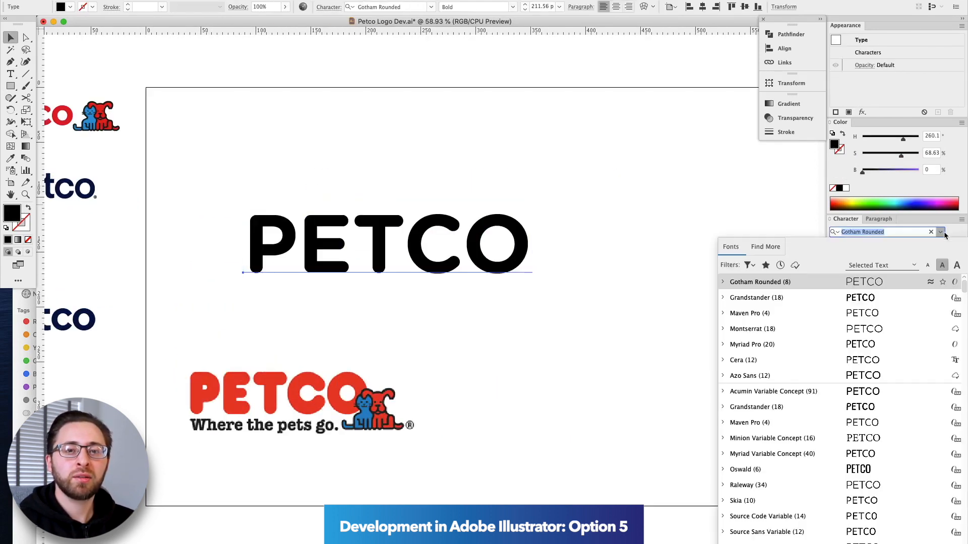
Search Adobe Fonts for "rounded" typefaces and preview them on the black PETCO wordmark
left_click(754, 249)
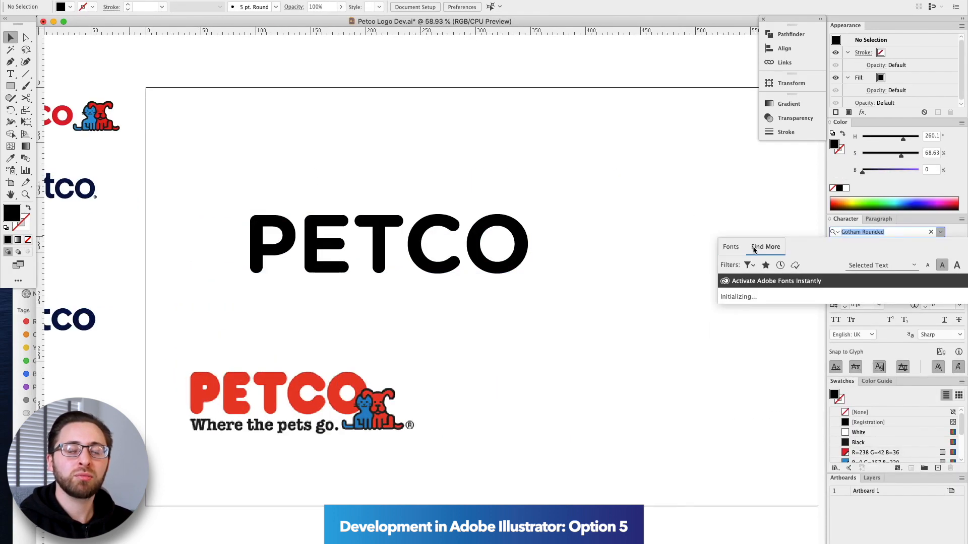
type("rounded")
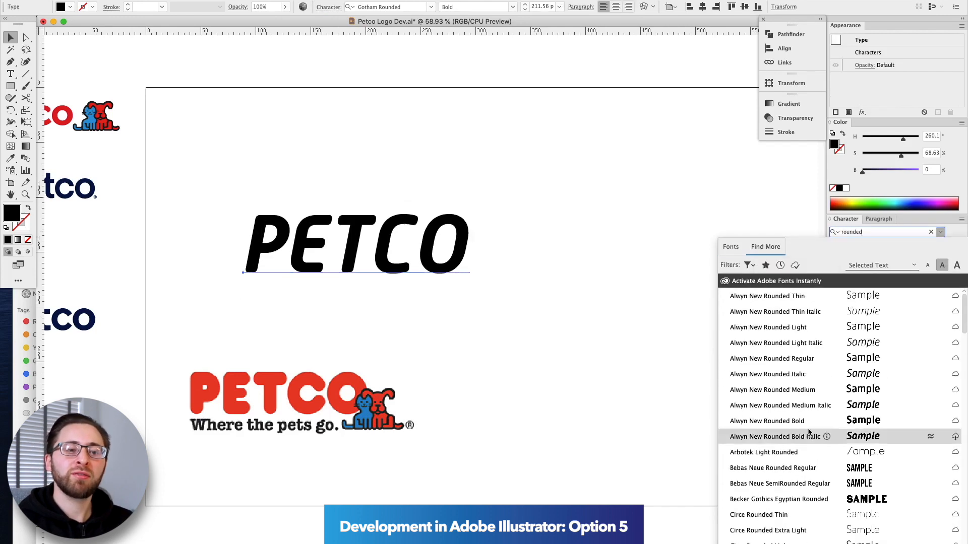
scroll(808, 432, "down", 15)
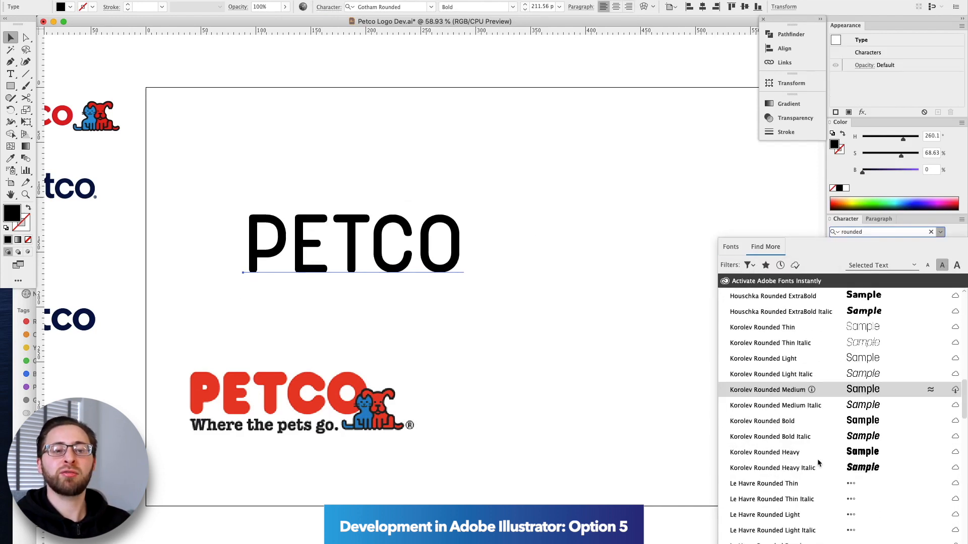
scroll(811, 439, "down", 15)
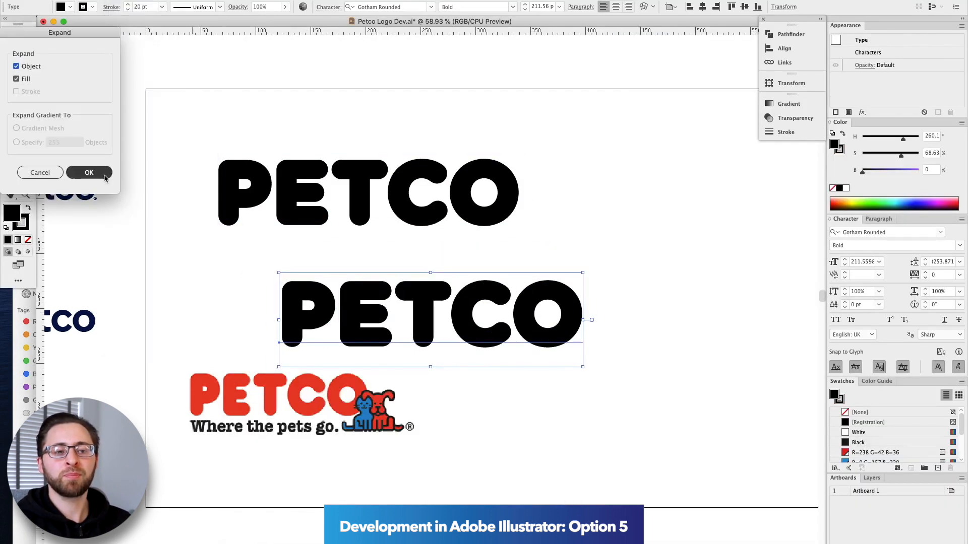
Expand the lower PETCO wordmark's object and fill, and tighten the gaps between its letters
key("Return")
key("super+shift+F9")
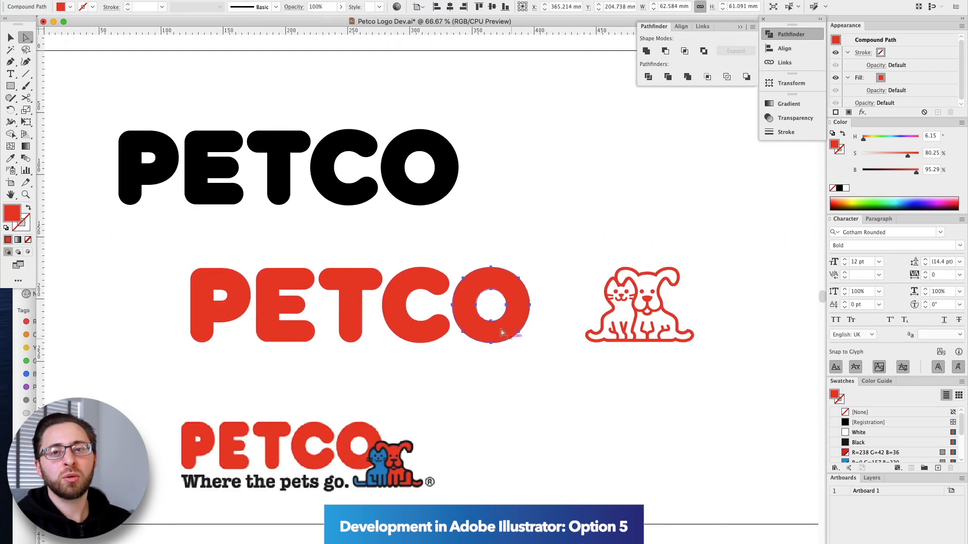
left_click_drag(324, 204, 371, 410)
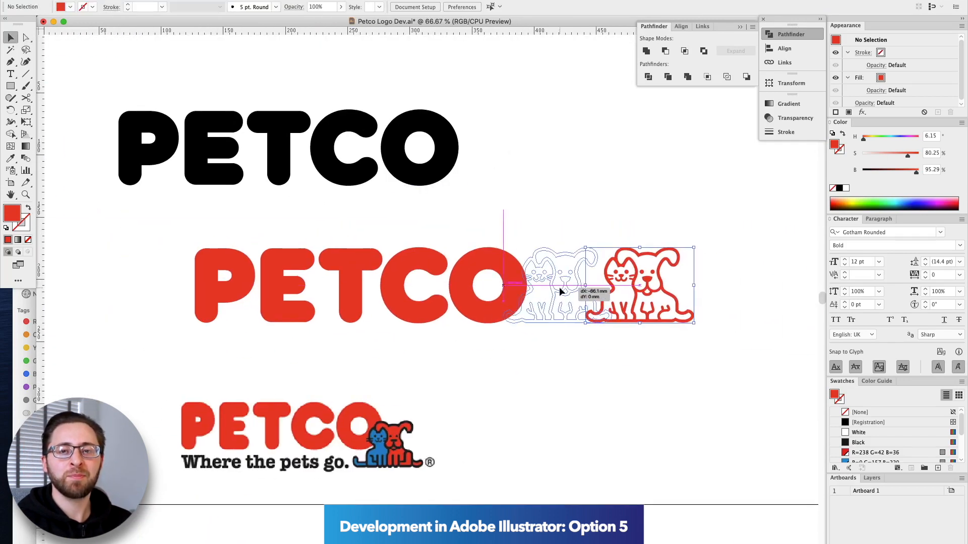
Place the red cat-and-dog icon beside the O of the red wordmark and enlarge it slightly
left_click_drag(561, 292, 583, 292)
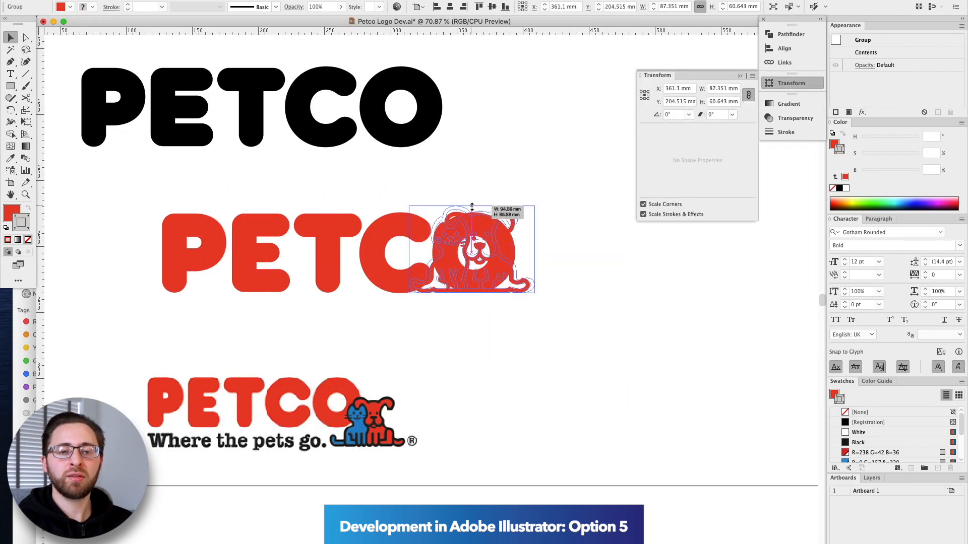
left_click_drag(504, 210, 607, 207)
left_click(616, 117)
left_click(242, 439)
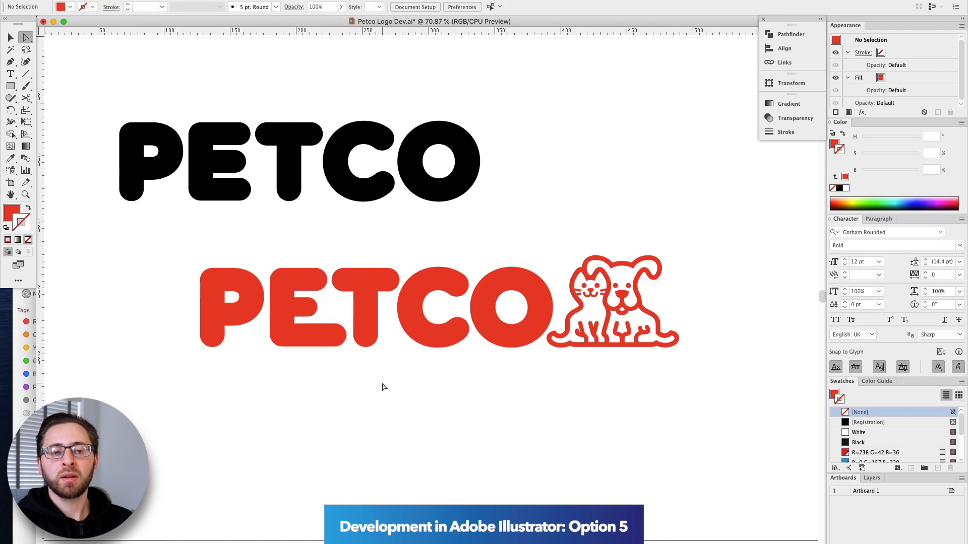
Set the tagline in the serif font Nexa Slab Bold FREE and scale it to span the full width of the logo
scroll(346, 277, "down", 1)
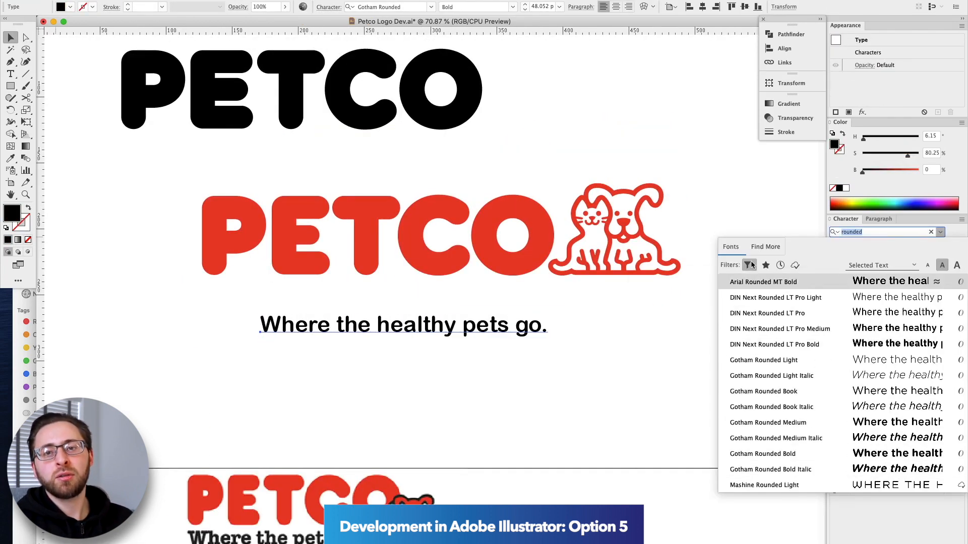
left_click(750, 265)
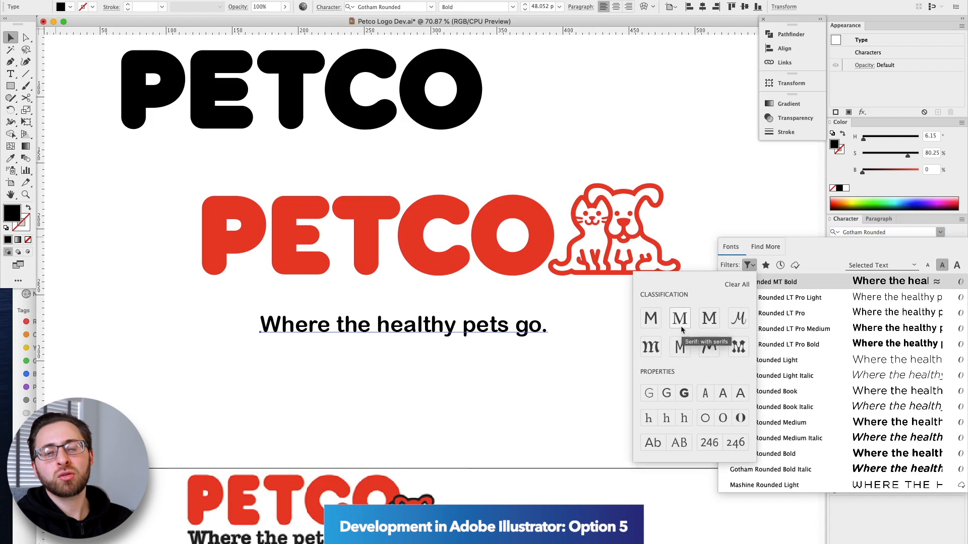
left_click(680, 318)
left_click(766, 432)
left_click_drag(333, 312, 330, 311)
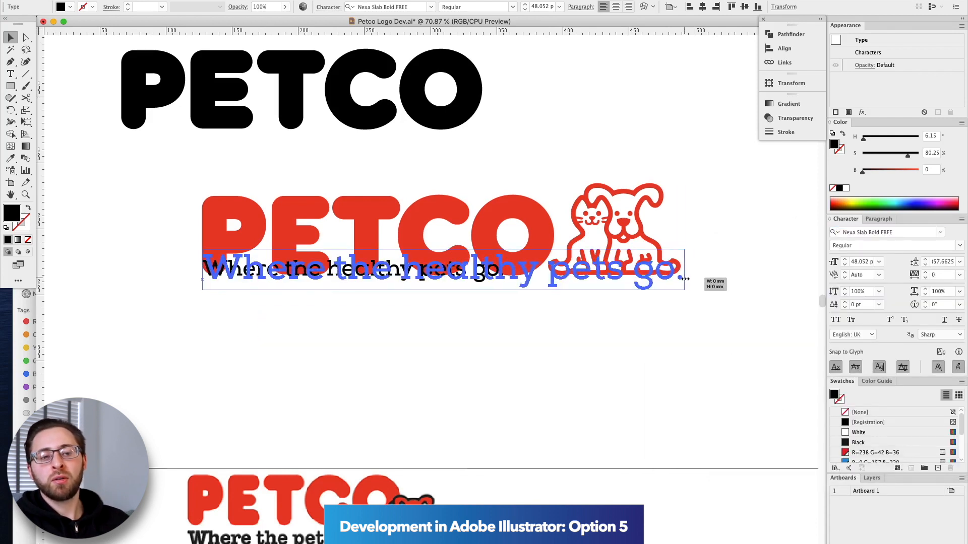
left_click_drag(685, 278, 686, 279)
Select the slab-serif corner points across the outlined tagline letters and round them fully
scroll(110, 254, "up", 6)
key("a")
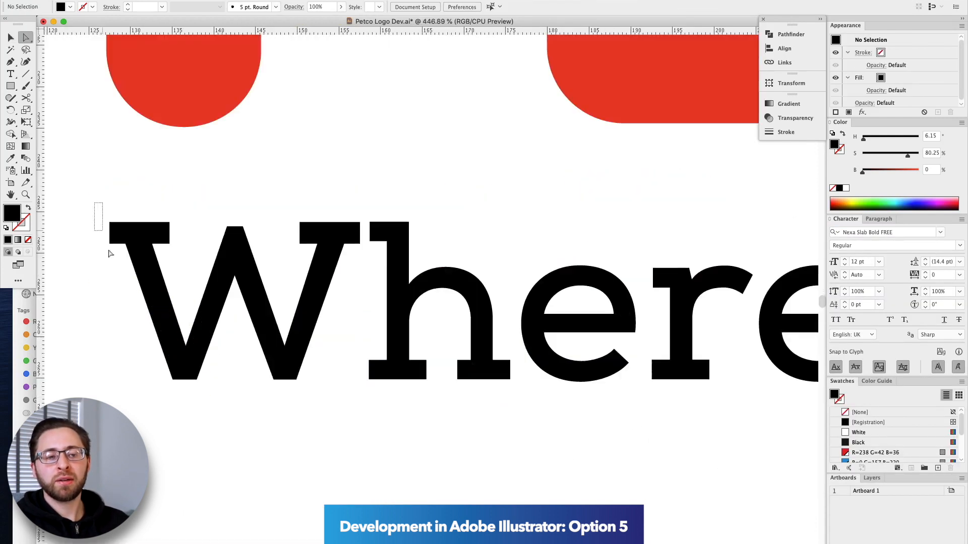
scroll(110, 253, "down", 6)
scroll(261, 272, "up", 4)
left_click(261, 272)
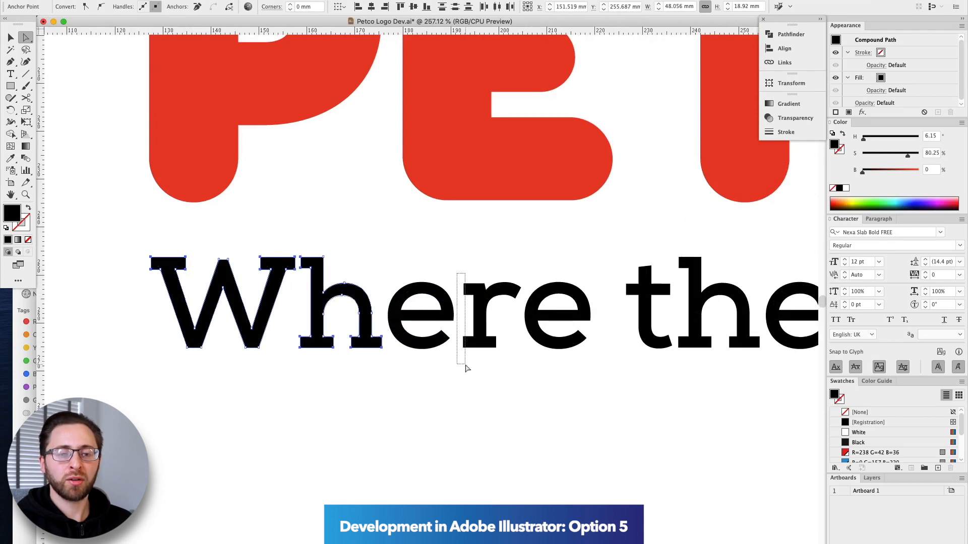
scroll(679, 327, "right", 10)
left_click(434, 326, "shift")
scroll(439, 247, "right", 8)
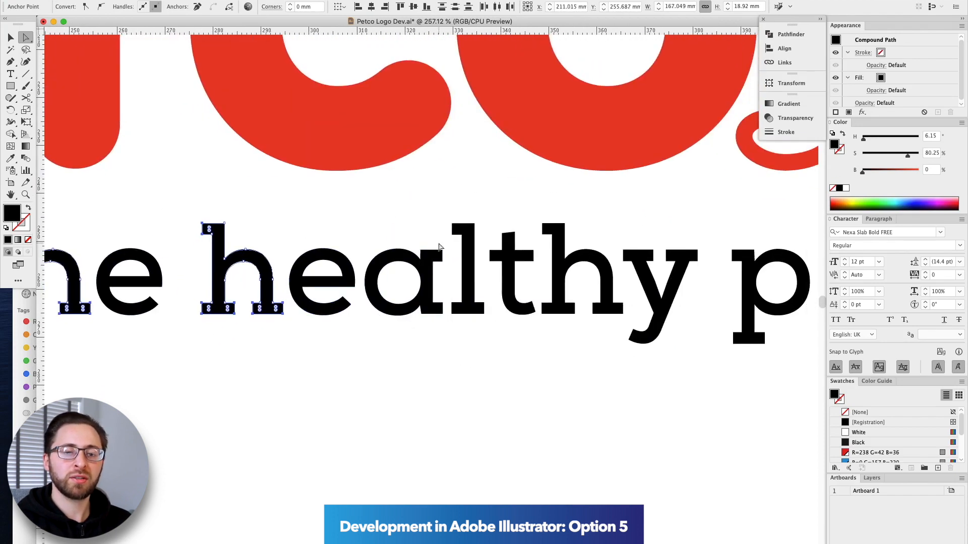
left_click_drag(661, 259, 669, 263)
scroll(670, 254, "right", 8)
left_click_drag(422, 227, 437, 364)
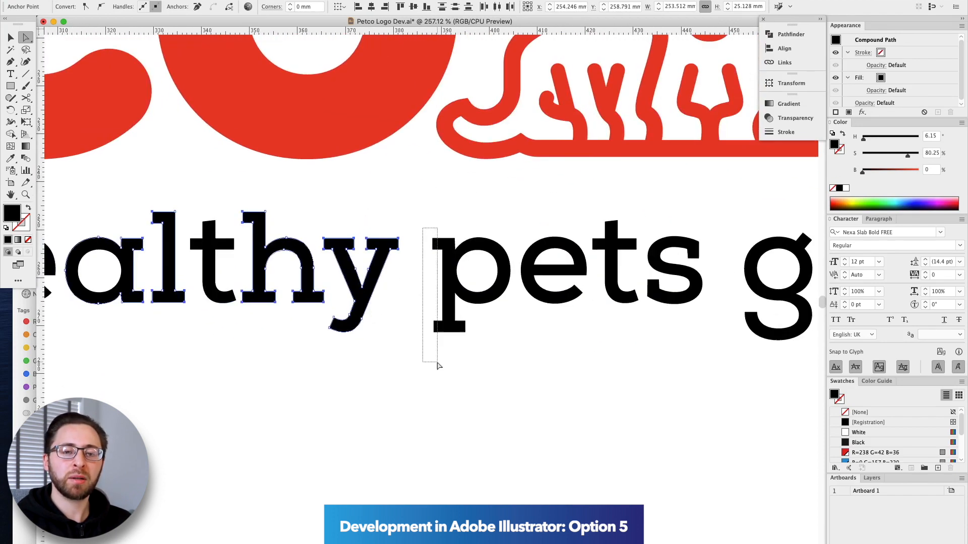
scroll(465, 242, "right", 10)
scroll(464, 242, "left", 20)
left_click_drag(402, 281, 510, 365)
key("v")
left_click(503, 386)
Round the arm end of the r and the upper stem corner of the h in "Where", the latter by about 1.16 mm
scroll(216, 327, "up", 8)
key("a")
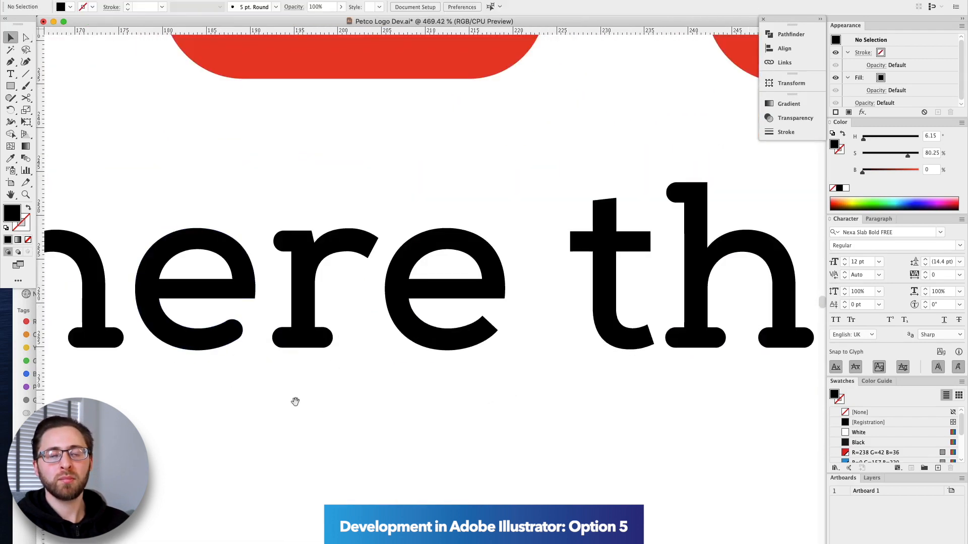
left_click_drag(296, 402, 518, 400)
left_click_drag(587, 210, 605, 290)
scroll(363, 310, "down", 5)
left_click(311, 260)
left_click(295, 258)
scroll(305, 276, "up", 10)
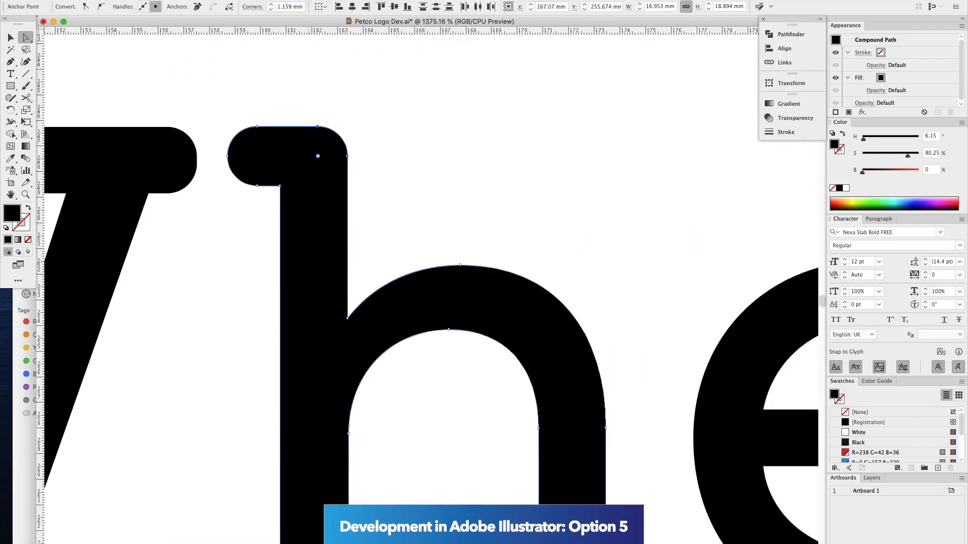
left_click(190, 298)
Select the remaining square corner points on the e, l and t letters of the tagline and round them
scroll(190, 298, "down", 7)
scroll(227, 421, "right", 3)
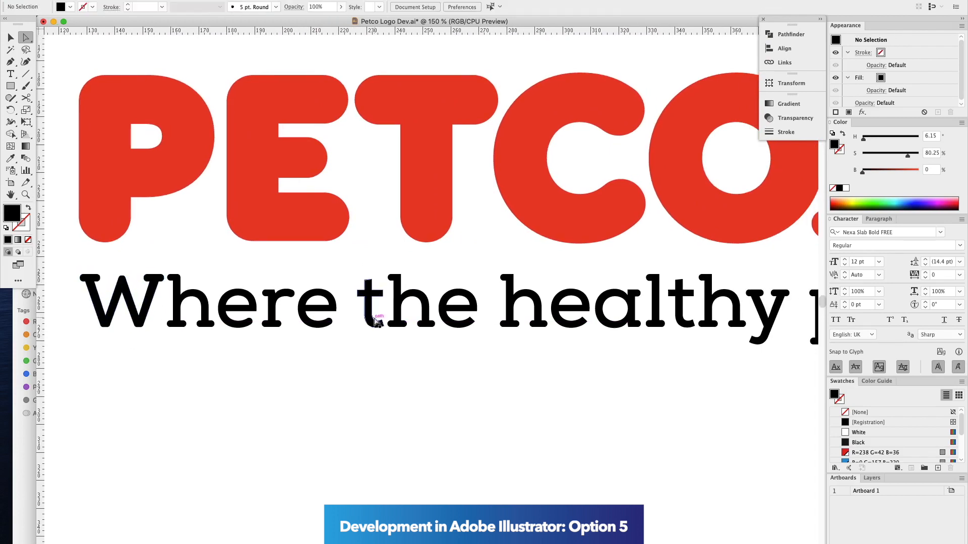
scroll(332, 340, "right", 10)
left_click_drag(387, 323, 405, 341)
left_click_drag(460, 279, 470, 292)
left_click_drag(498, 324, 511, 341)
scroll(478, 288, "right", 8)
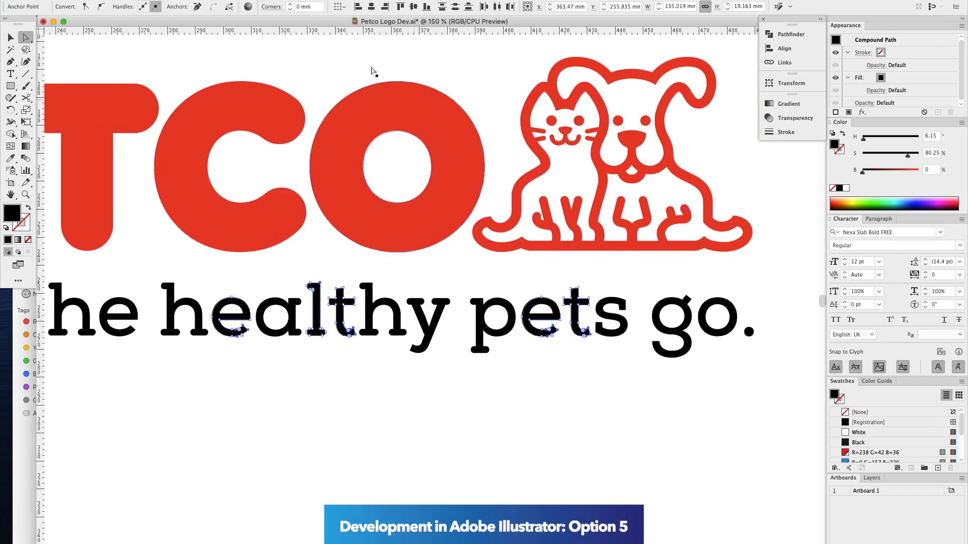
scroll(650, 347, "right", 5)
left_click_drag(657, 310, 689, 365)
Delete the full stop at the end of the tagline
key("v")
scroll(610, 394, "down", 3)
scroll(620, 338, "up", 2)
key("Delete")
left_click(723, 363)
Tighten the spacing between the letters and words along the outlined tagline
scroll(725, 367, "up", 5)
scroll(504, 352, "down", 5)
scroll(320, 447, "down", 3)
scroll(469, 337, "up", 4)
scroll(491, 353, "up", 1)
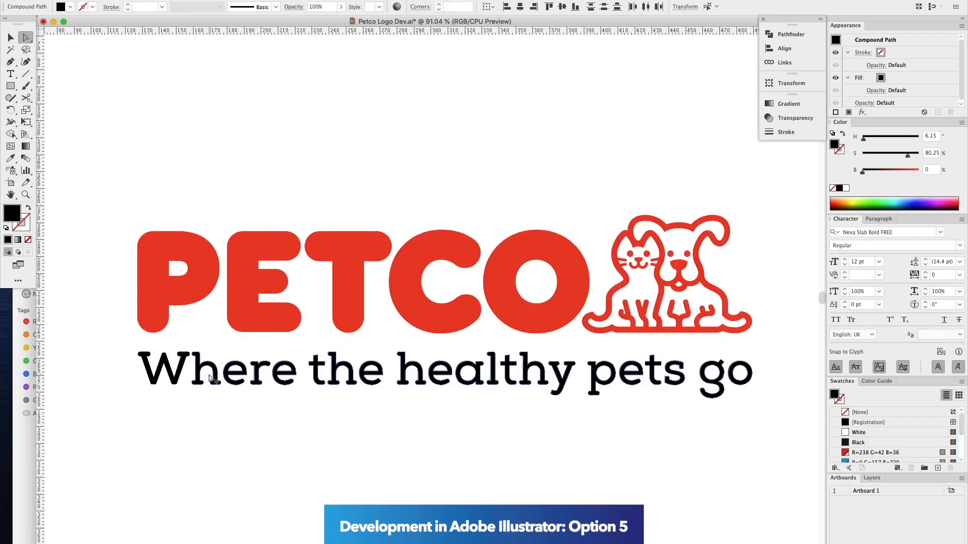
left_click_drag(772, 436, 776, 434)
scroll(783, 429, "up", 2)
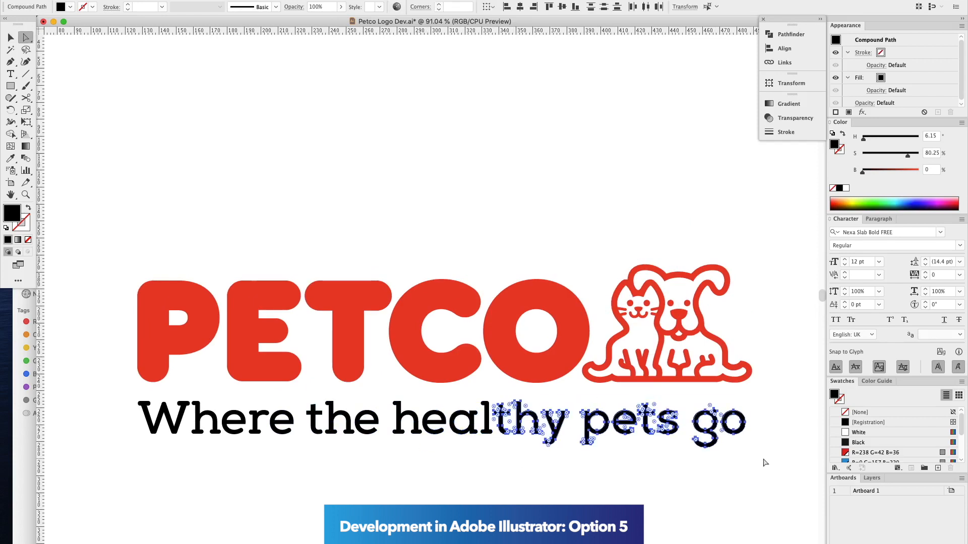
scroll(492, 423, "right", 5)
left_click(657, 434)
Widen the whole tagline group to about 360 mm to match the width of the wordmark and icon
key("v")
scroll(656, 431, "left", 3)
left_click(688, 406)
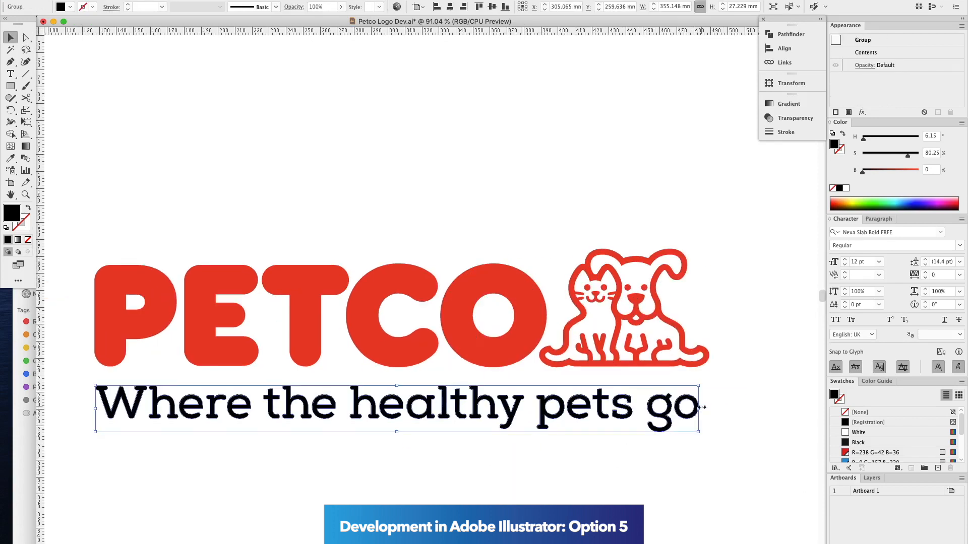
left_click_drag(702, 407, 711, 407)
Nudge some of the tagline letters slightly left to even out the kerning
key("super+0")
left_click(524, 393)
left_click(288, 371)
left_click_drag(166, 325, 340, 362)
left_click_drag(354, 398, 348, 397)
Save the document and give the tagline group a 1 pt black stroke
key("super+minus")
key("super+minus")
key("super+minus")
key("super+minus")
key("super+minus")
left_click(372, 409)
key("super+s")
left_click_drag(193, 161, 628, 385)
left_click(627, 385)
left_click(786, 133)
left_click(676, 109)
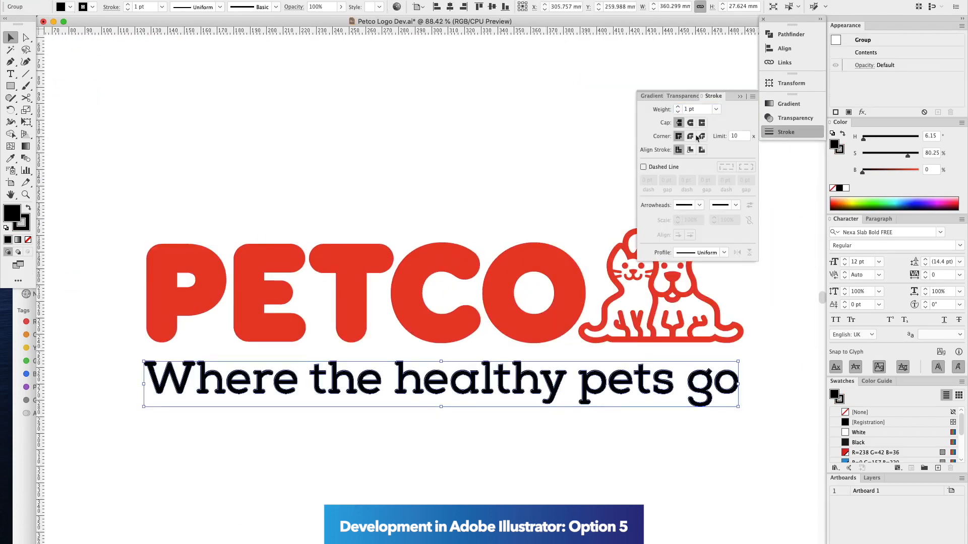
Move the complete wordmark, icon and tagline lockup into the upper-left area of the artboard
left_click_drag(373, 389, 429, 391)
left_click_drag(382, 340, 462, 424)
key("super+minus")
key("super+minus")
key("super+minus")
key("super+minus")
key("super+minus")
key("super+minus")
key("super+minus")
scroll(514, 374, "right", 3)
left_click_drag(717, 95, 791, 90)
key("super+minus")
key("super+minus")
Recolour the tagline with the navy sampled from the petco wordmark beside the artboard
left_click(429, 329)
scroll(428, 303, "left", 3)
key("i")
left_click(217, 212)
Duplicate the full lockup directly below the original on the artboard
key("super+minus")
key("super+minus")
key("super+minus")
left_click_drag(364, 204, 364, 314)
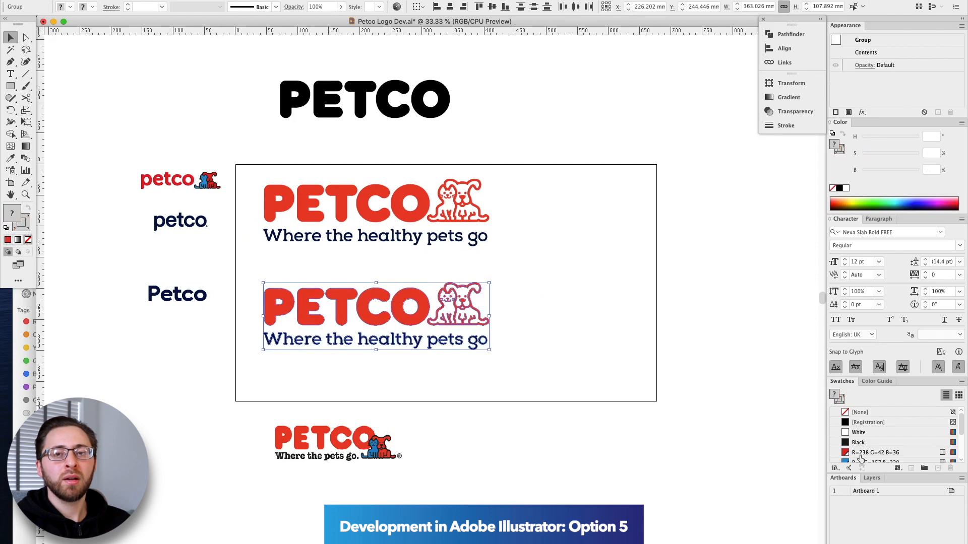
Try a red swatch on the whole duplicate lockup
left_click(875, 460)
key("super+plus")
key("super+plus")
left_click(458, 310)
Unite the shapes of the duplicate's cat-and-dog icon and apply the R=238 G=42 B=36 swatch
key("super+plus")
key("super+plus")
left_click(124, 0)
left_click(152, 96)
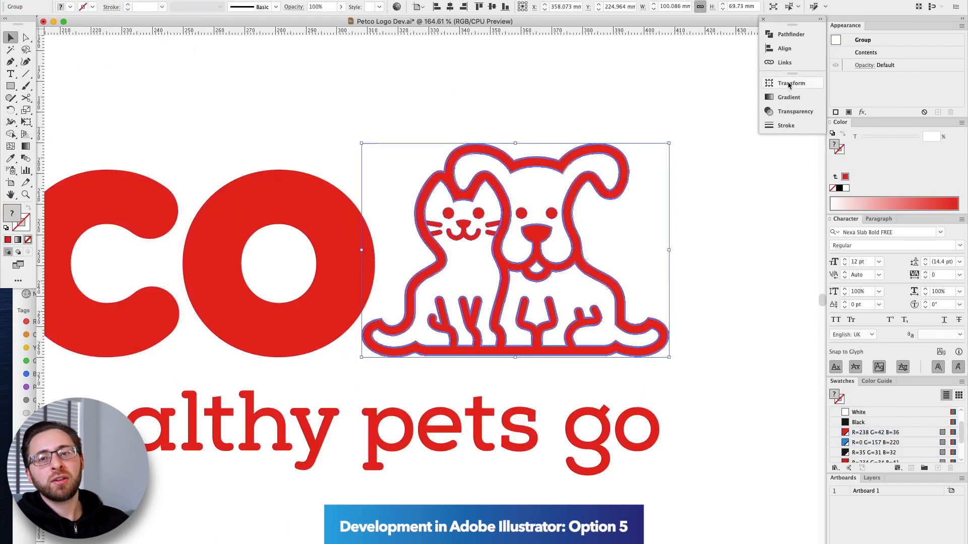
left_click(790, 34)
left_click(648, 51)
left_click(875, 442)
Open Adobe Color Themes and search the published themes for "pet"
key("super+minus")
key("super+minus")
left_click(258, 0)
left_click(707, 61)
type("pet")
key("Return")
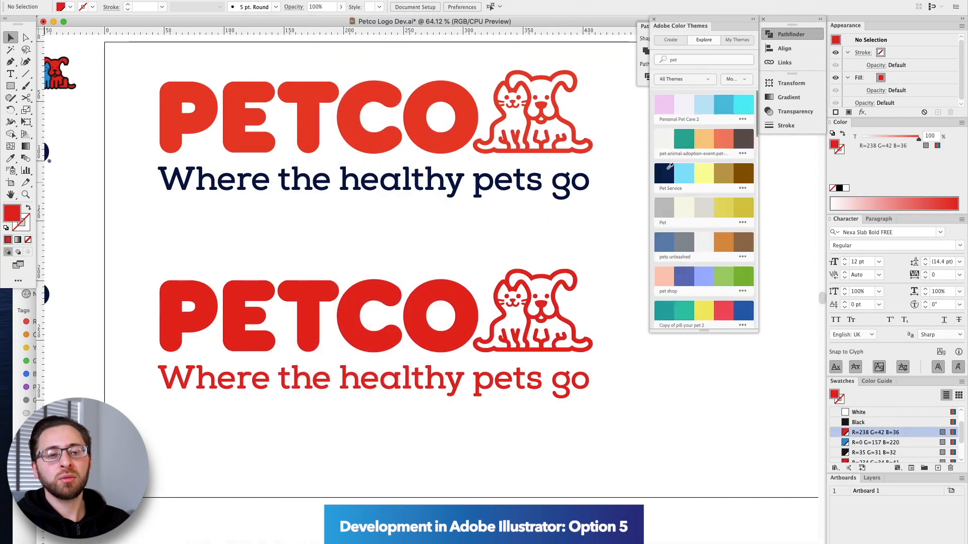
Try the dark brown of the pet animal adoption theme on the duplicate's wordmark, icon and tagline
left_click(542, 305)
left_click(744, 139)
left_click(457, 292)
left_click(724, 139)
left_click(744, 139)
left_click(542, 305)
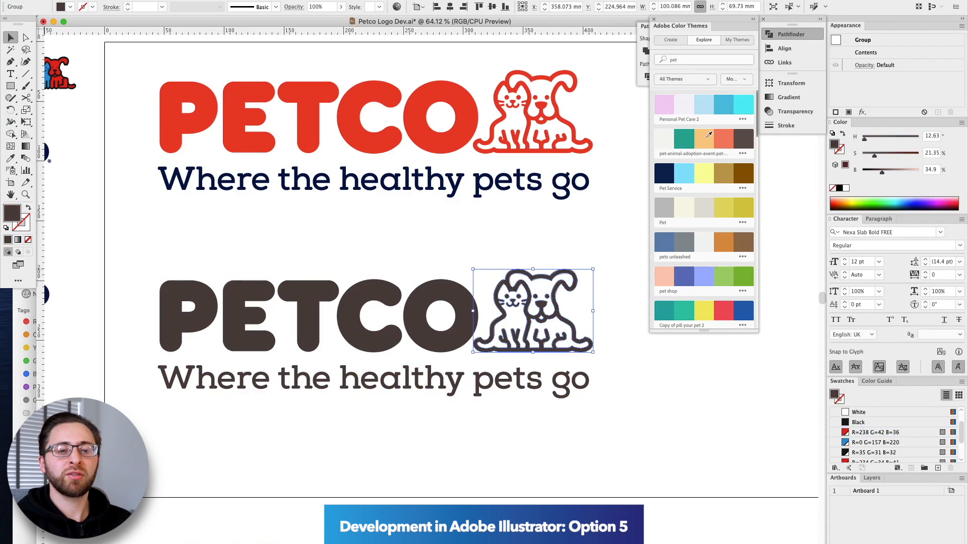
left_click(705, 138)
Try the dark maroon of the "doggy food" theme on the duplicate's wordmark
left_click_drag(758, 107, 757, 124)
scroll(724, 117, "down", 5)
scroll(757, 190, "down", 5)
left_click(664, 187)
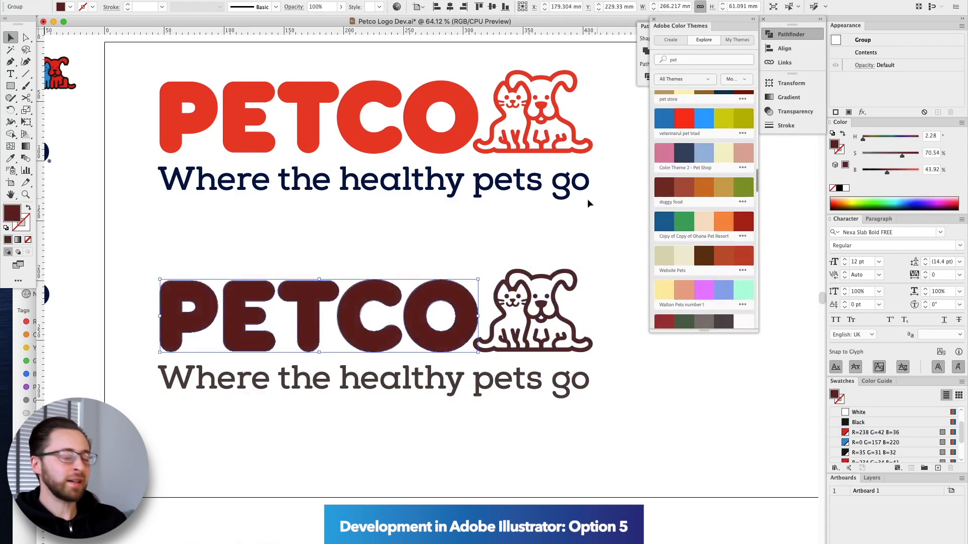
scroll(504, 242, "up", 3)
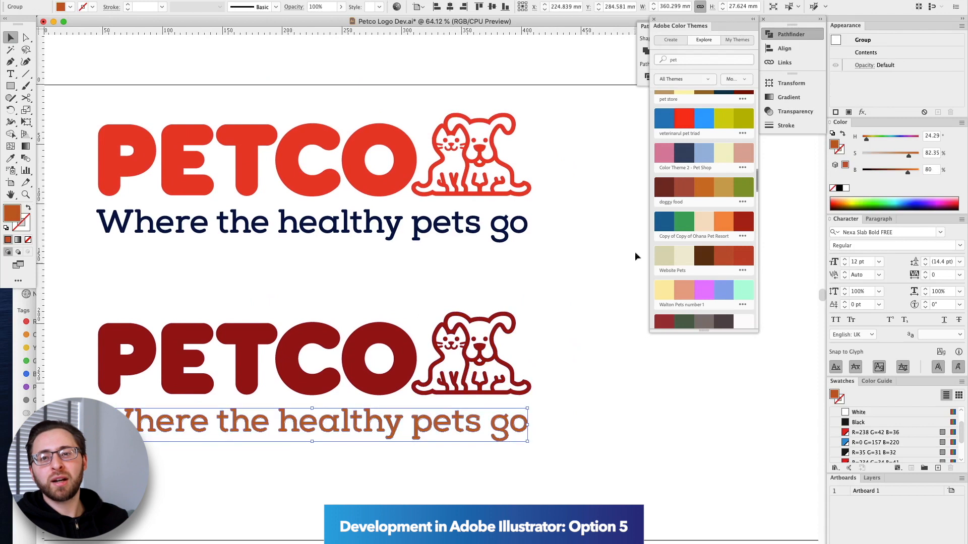
Set the red of the duplicate's wordmark and icon to 100% saturation and 85% brightness
left_click(474, 355)
scroll(726, 233, "down", 5)
left_click_drag(910, 155, 919, 155)
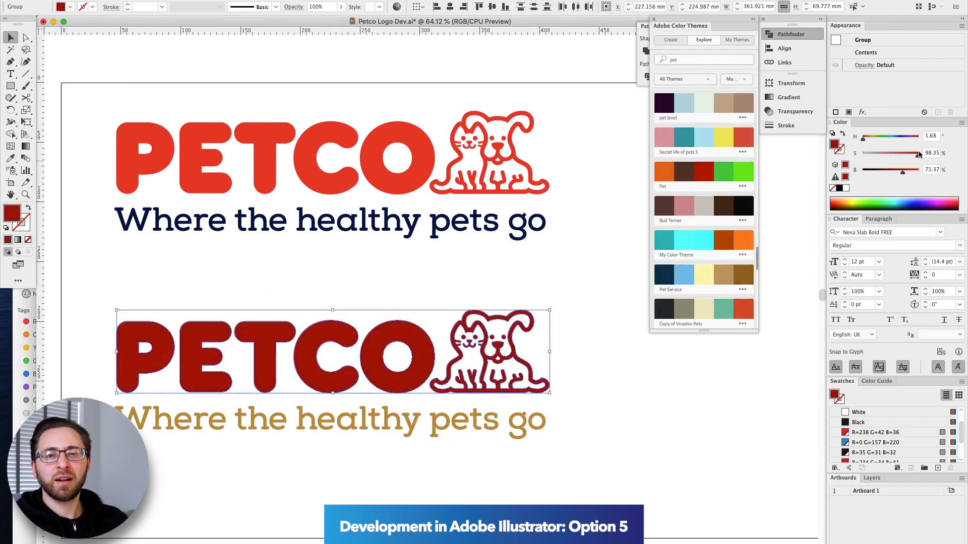
type("85")
key("Return")
Try a tan colour on the duplicate's tagline
left_click(398, 424)
left_click(578, 393)
left_click_drag(578, 394, 584, 391)
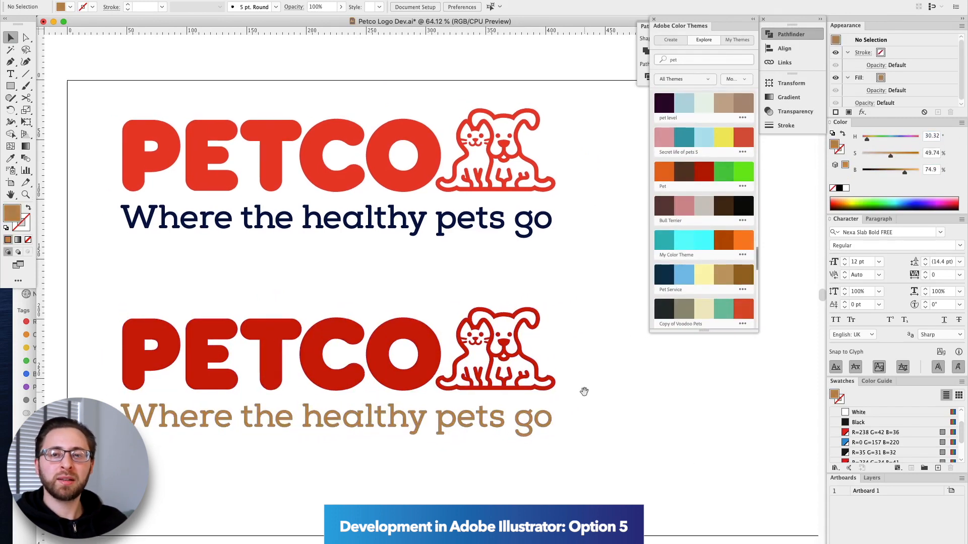
left_click_drag(423, 338, 487, 490)
left_click(961, 122)
left_click(913, 202)
key("Delete")
left_click(379, 337)
left_click(961, 123)
Try dark theme colours, including a deep navy, on the duplicate's tagline
left_click(403, 420)
left_click(724, 205)
scroll(543, 264, "down", 2)
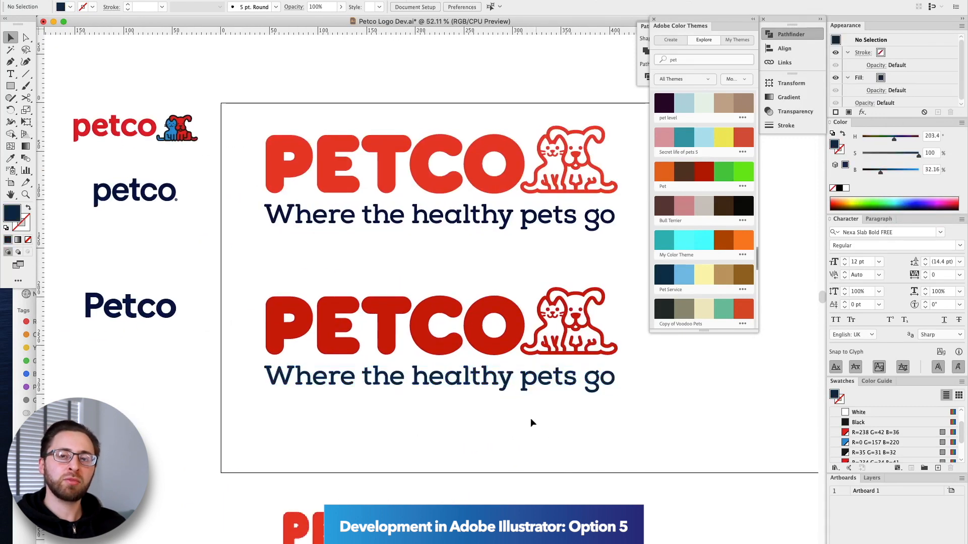
Recolour the duplicate's tagline in a very dark brown from the colour themes
left_click(504, 380)
scroll(502, 436, "up", 3)
scroll(421, 385, "down", 1)
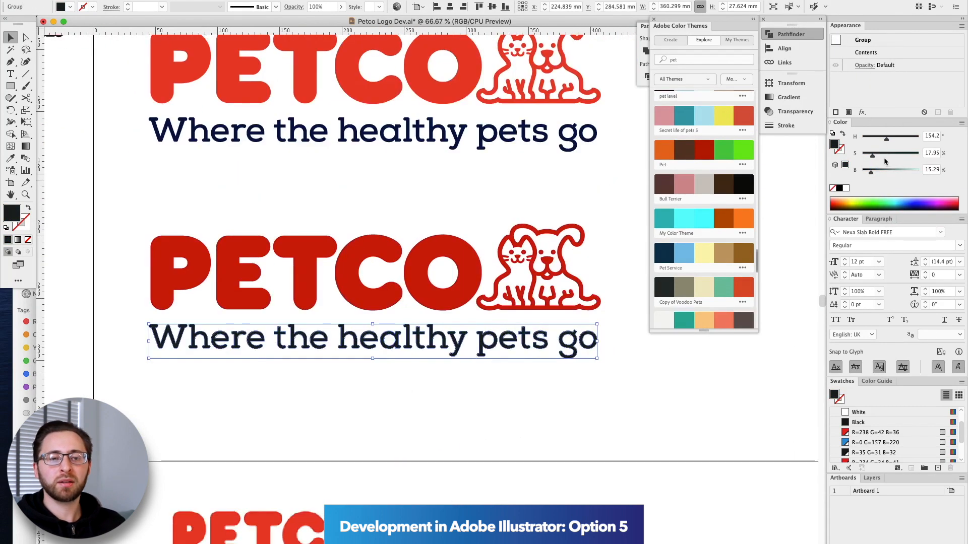
scroll(530, 452, "up", 2)
Close the colour themes and set the brightness of the duplicate's red wordmark and icon to 90%
left_click(530, 452)
key("super+minus")
key("super+minus")
left_click(654, 19)
left_click(492, 300)
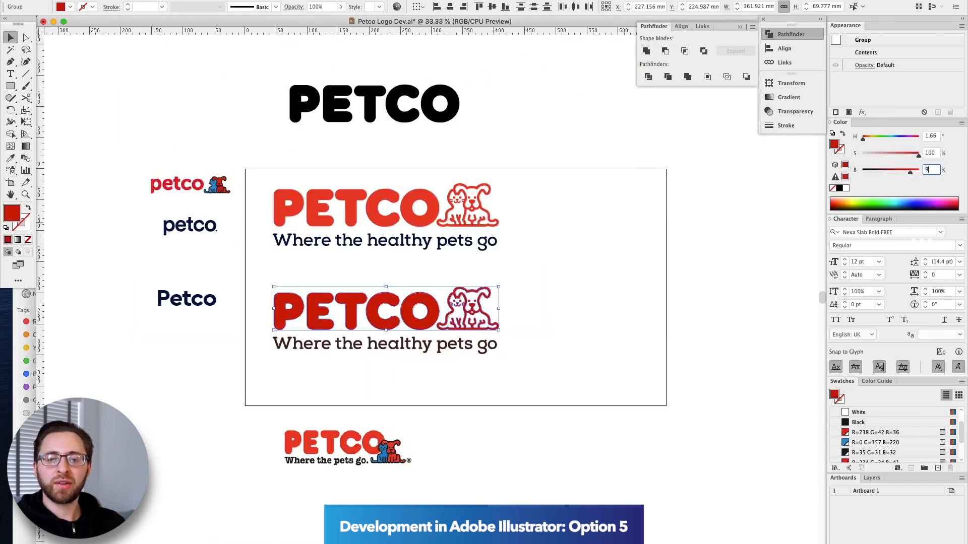
type("0")
scroll(361, 289, "up", 3)
left_click_drag(408, 323, 544, 263)
key("super+z")
Move the recoloured duplicate lockup straight up
scroll(544, 202, "down", 3)
scroll(404, 252, "up", 3)
left_click_drag(403, 302, 403, 113)
left_click_drag(483, 414, 539, 381)
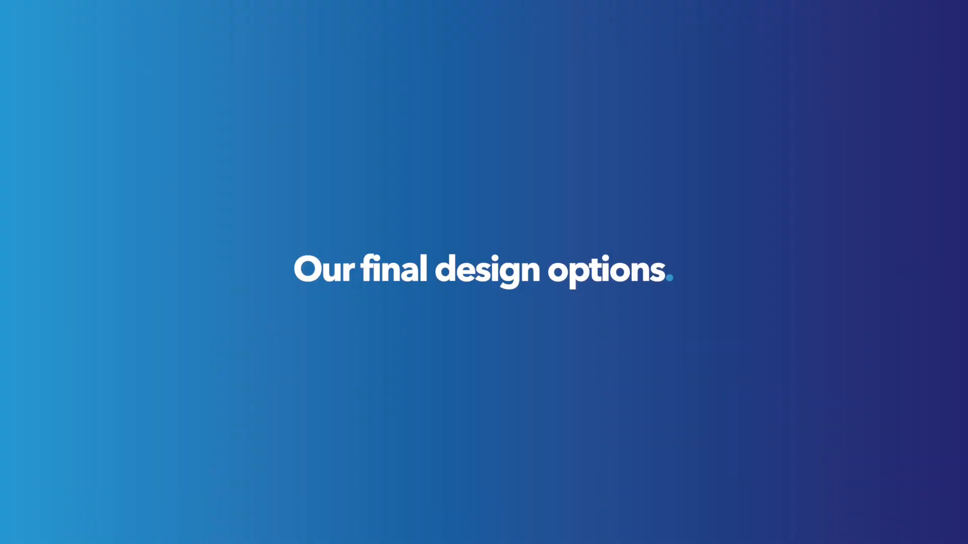